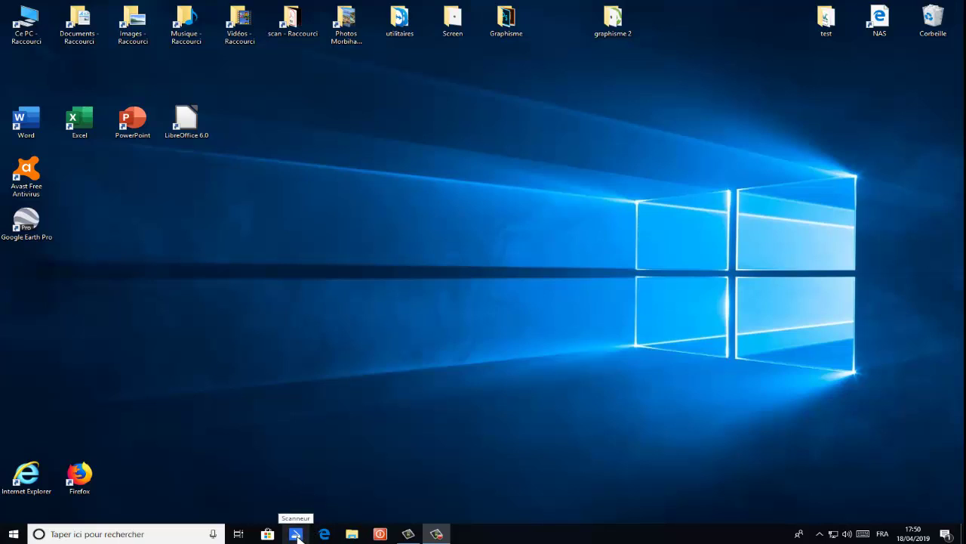
Step: Preview the four photos in the Windows Scanner app, scan them to the scan folder as a colour JPEG, and close the app
click(297, 535)
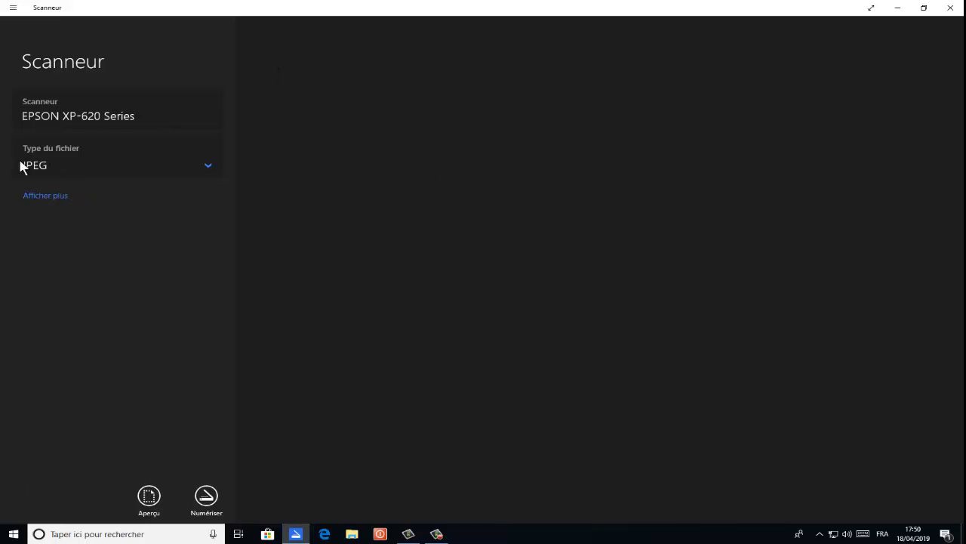
click(43, 196)
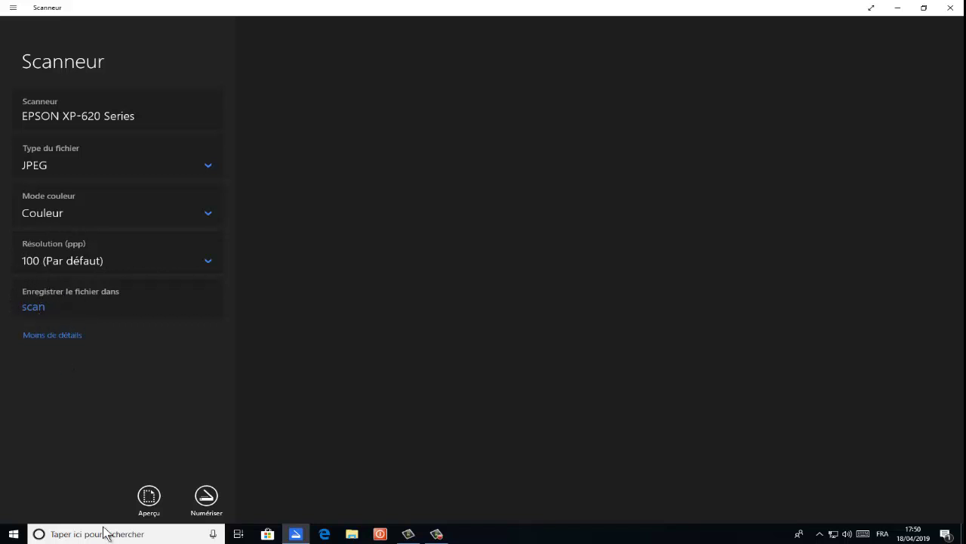
click(150, 499)
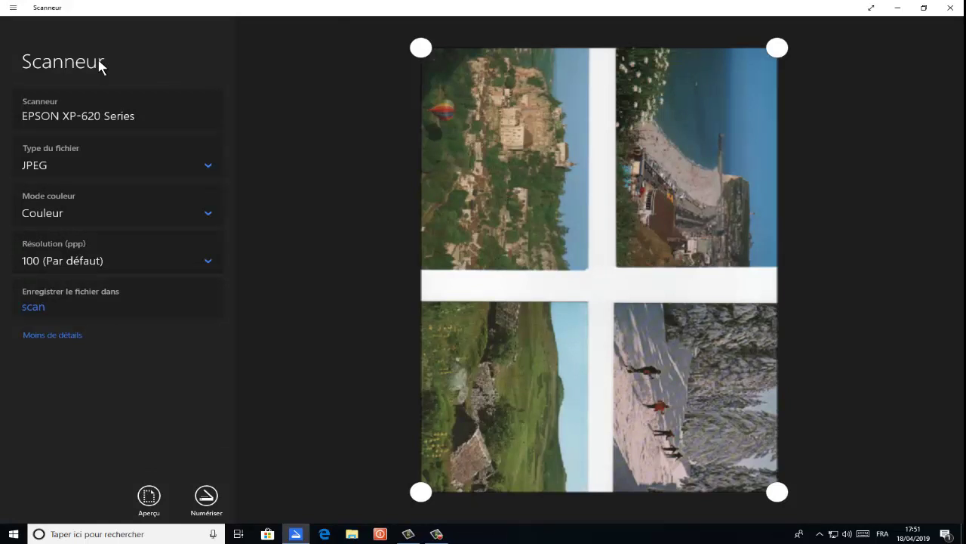
click(206, 502)
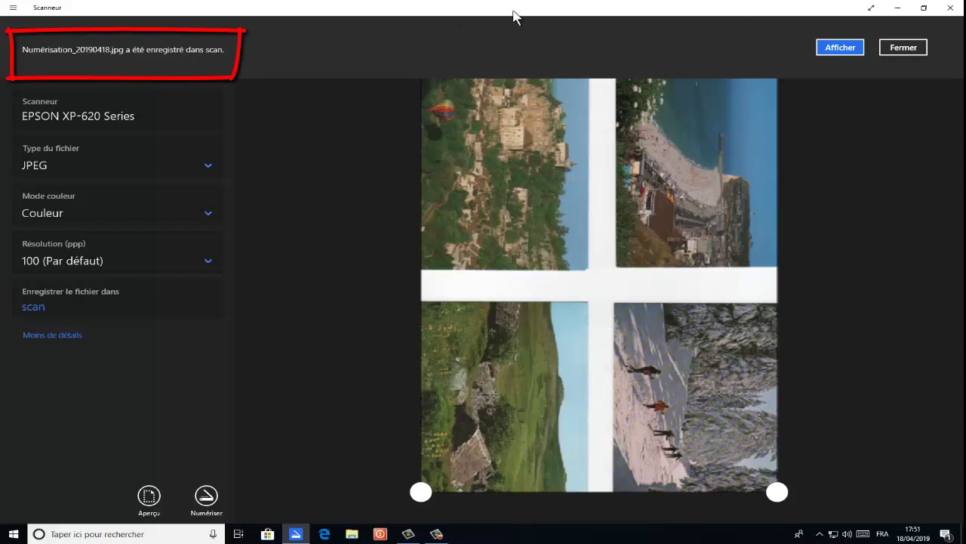
click(950, 9)
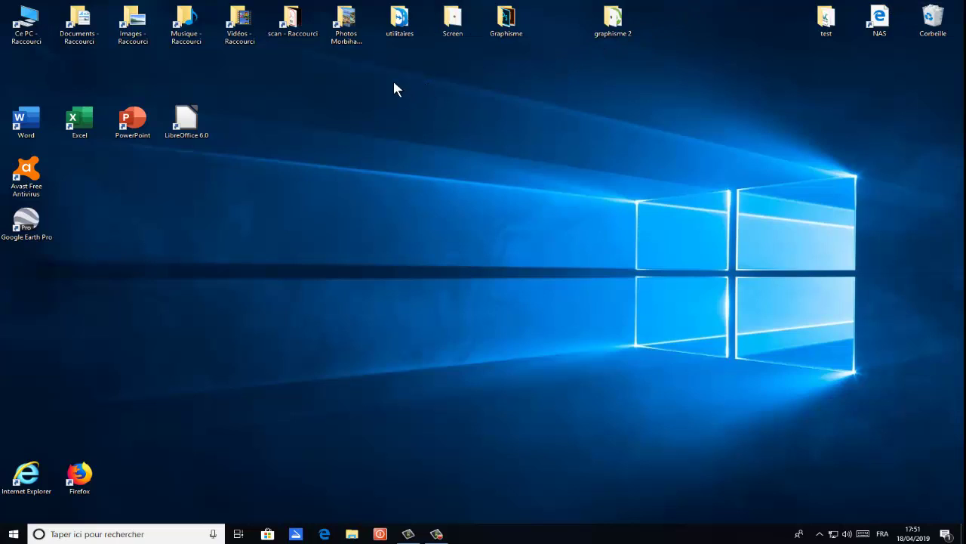
Step: Open the scan folder from the desktop and view the scanned image Numérisation_20190418
click(295, 25)
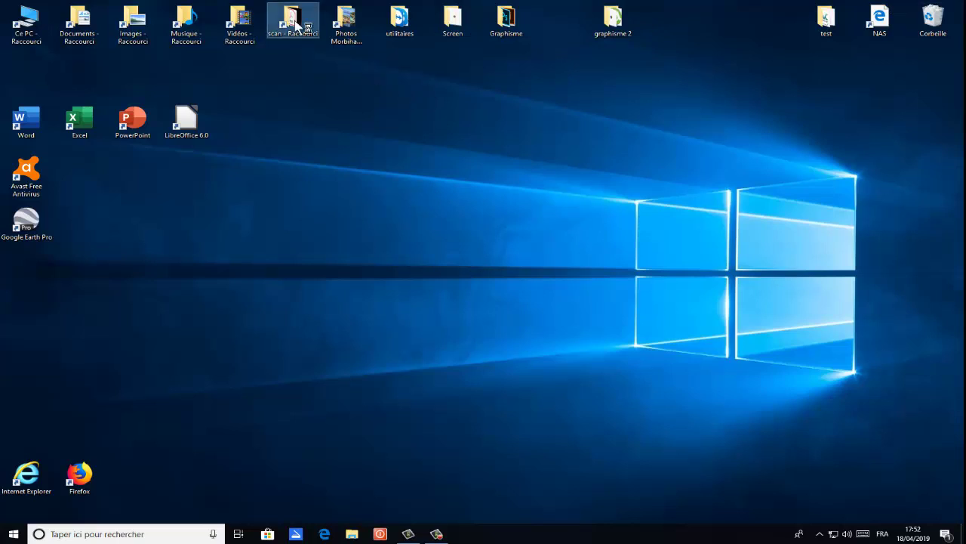
double_click(295, 25)
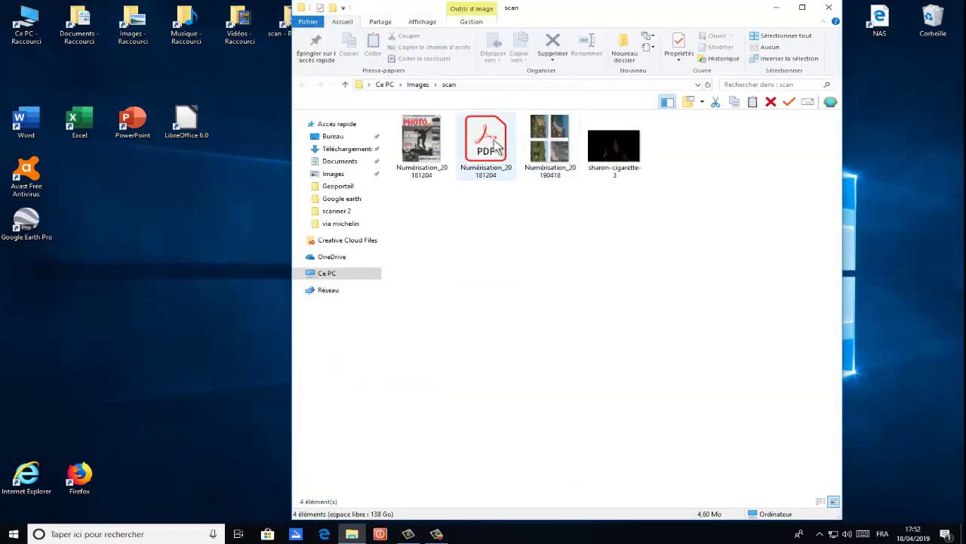
click(559, 160)
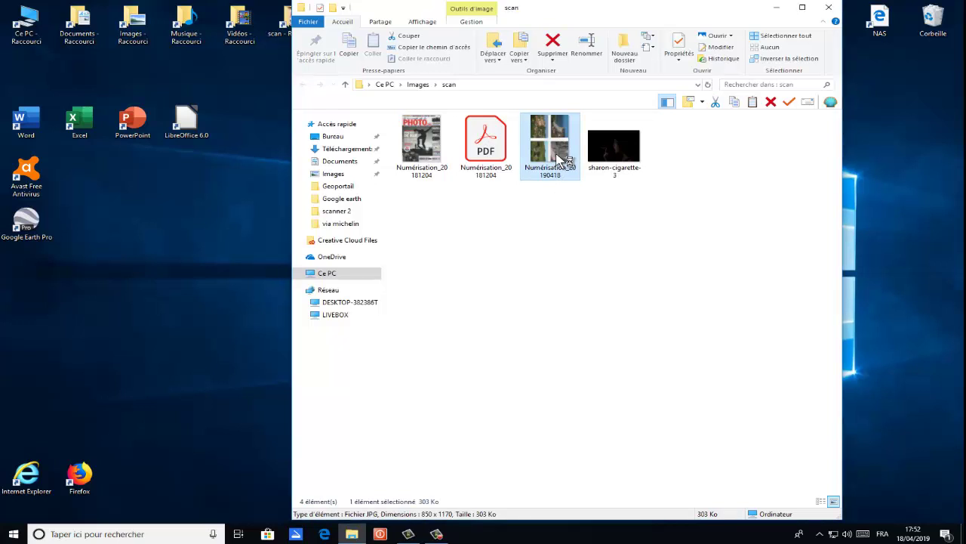
double_click(557, 160)
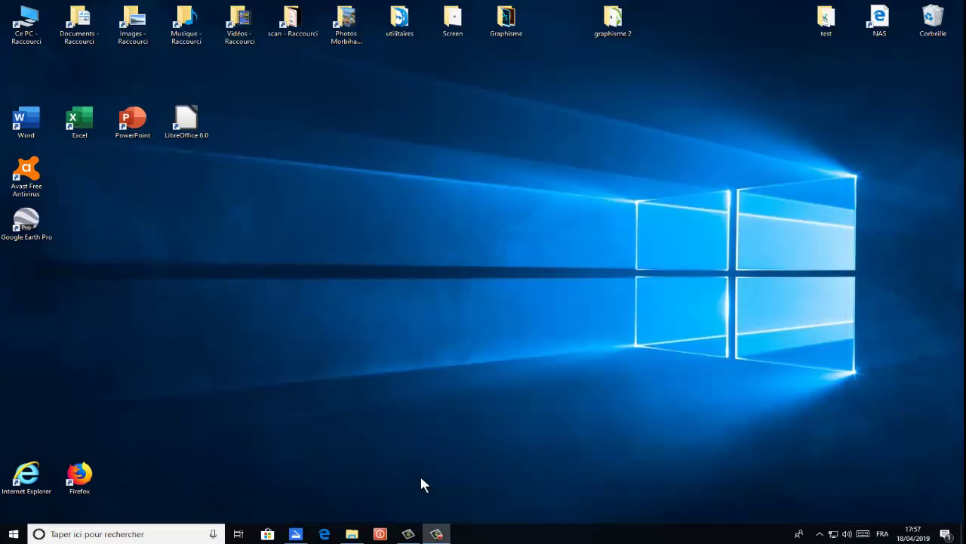
Step: Launch Photoshop and switch the toolbox to two columns
click(10, 536)
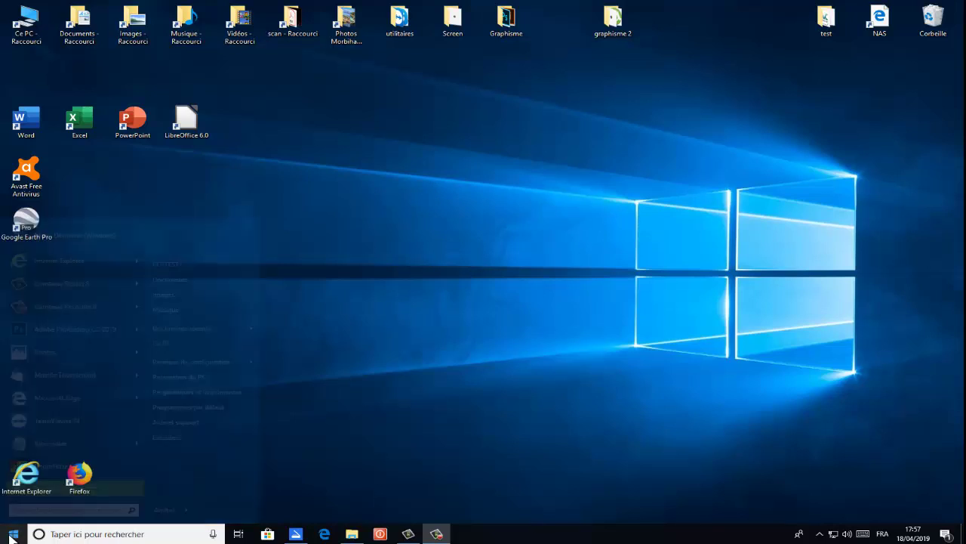
click(56, 329)
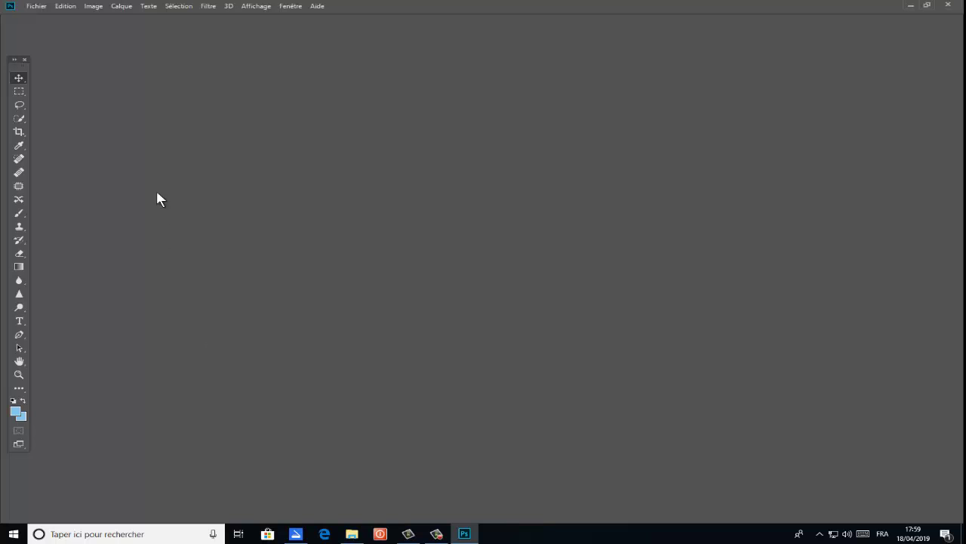
click(16, 62)
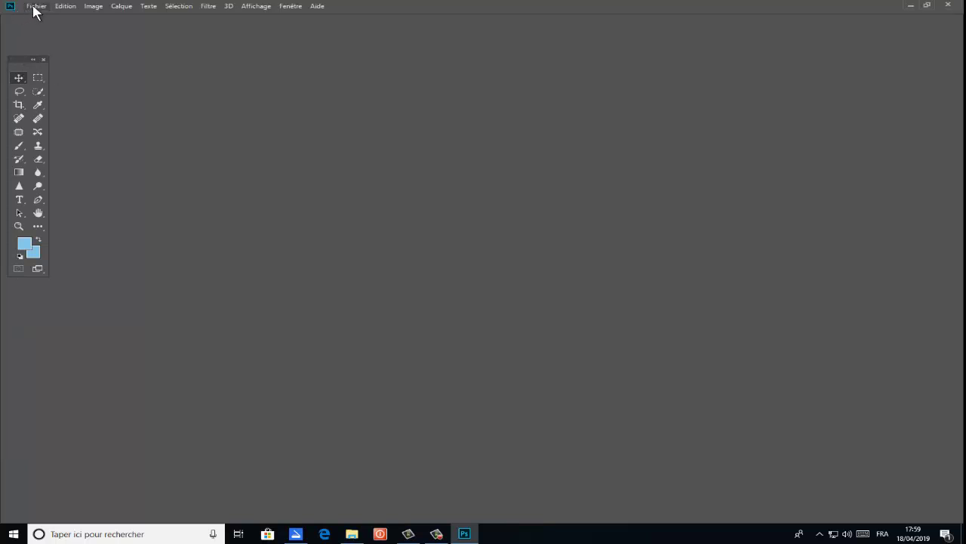
Step: Open the Numérisation_20190418 image from the scan folder
click(34, 10)
click(45, 27)
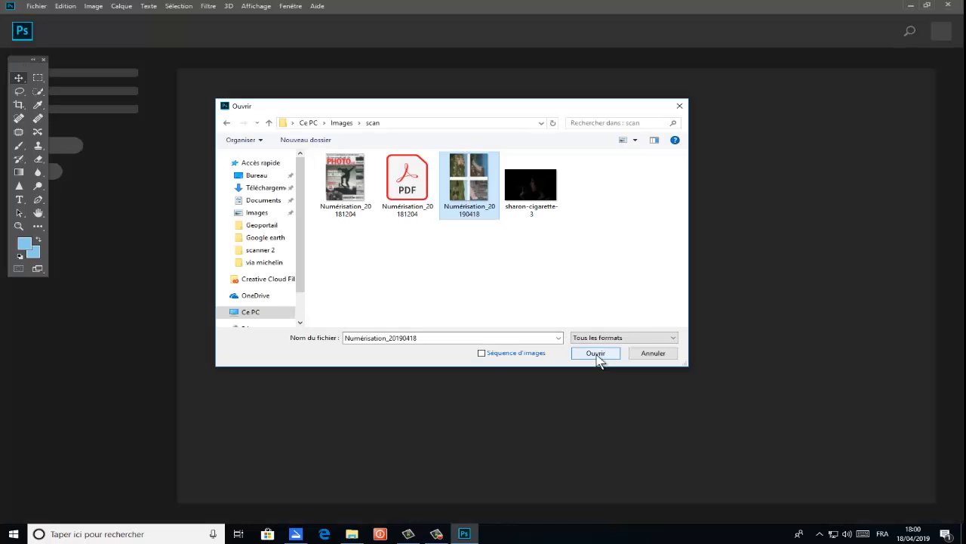
click(597, 355)
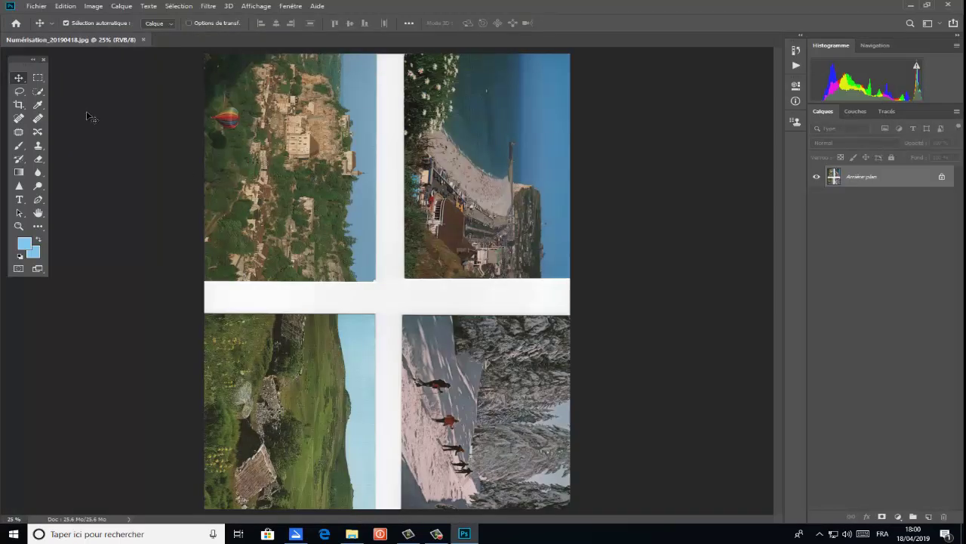
Step: Rotate the whole scanned image 90° counterclockwise
click(92, 7)
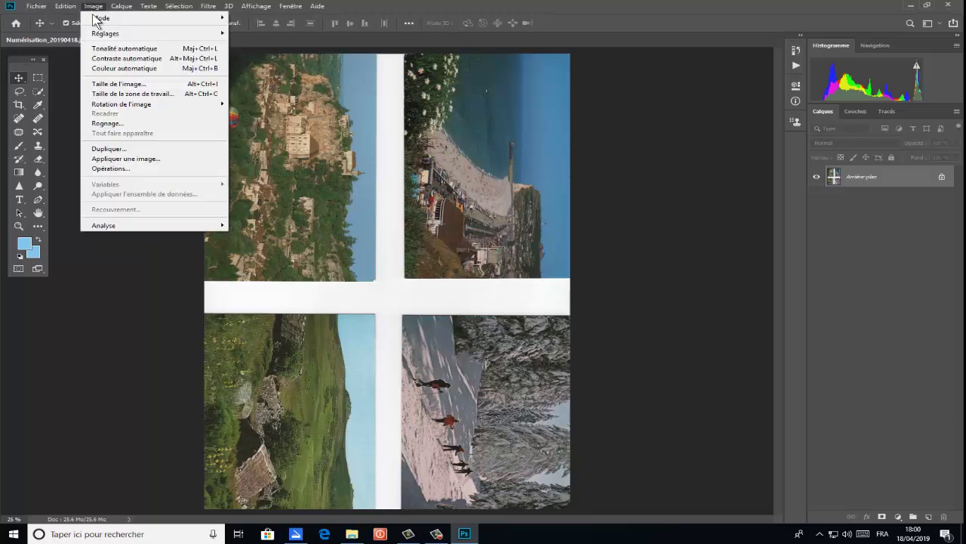
mouse_move(129, 105)
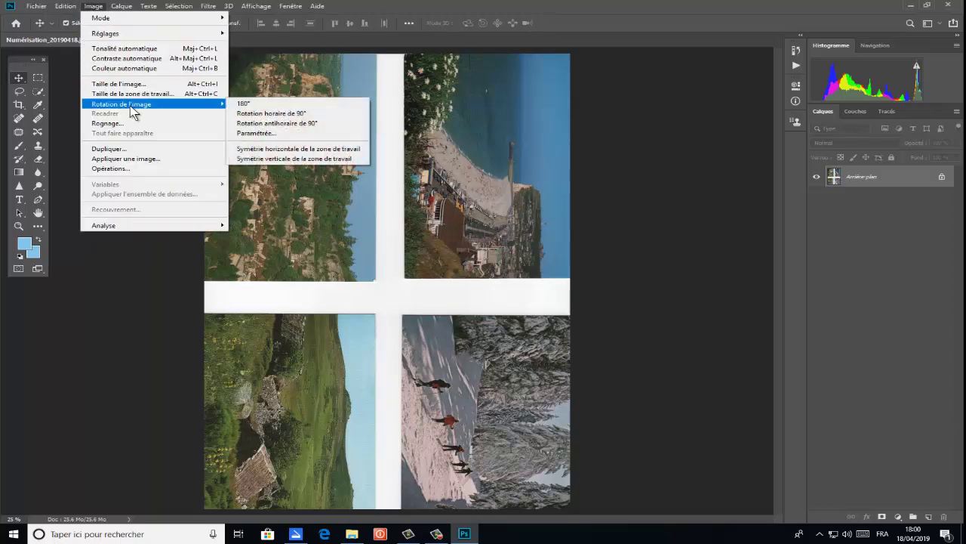
click(264, 125)
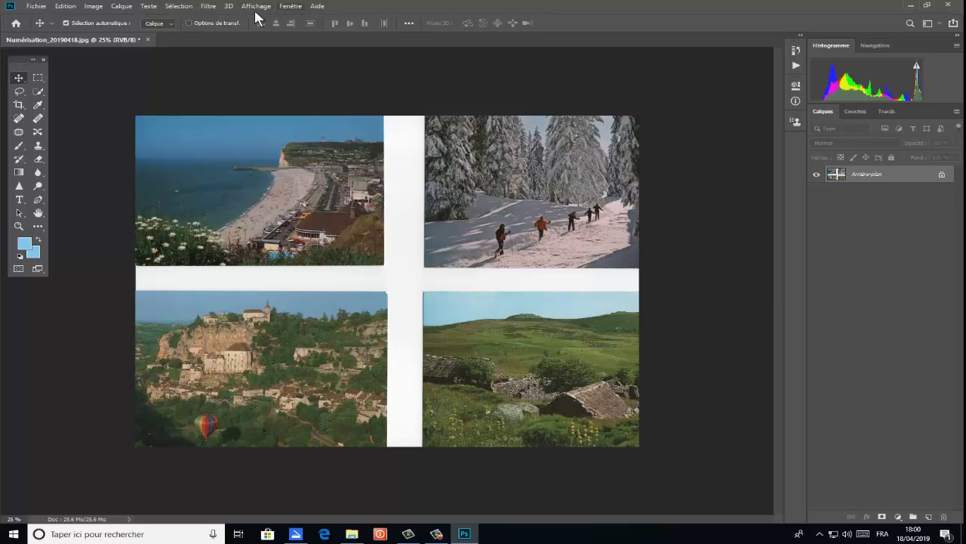
Step: Duplicate the rotated scan four times, accepting the proposed name for each copy
click(92, 8)
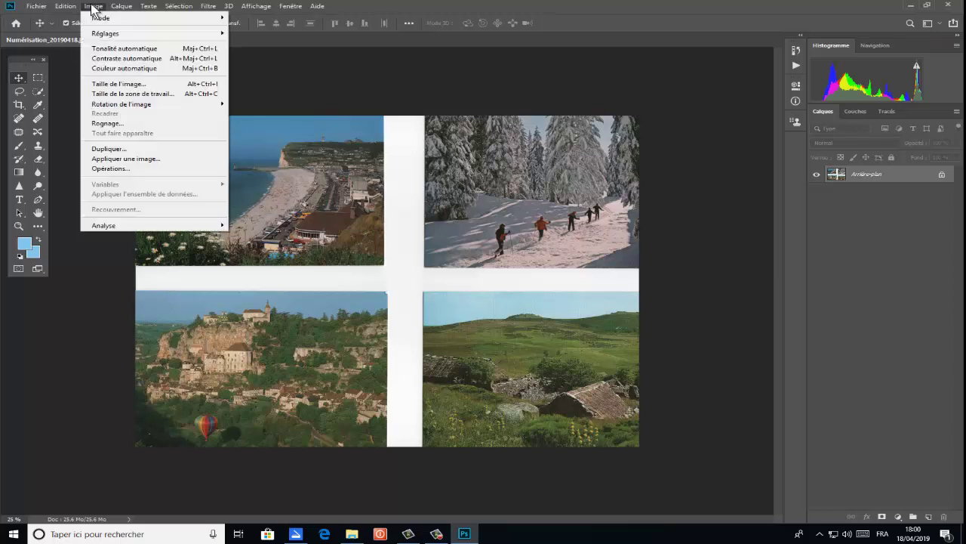
click(110, 148)
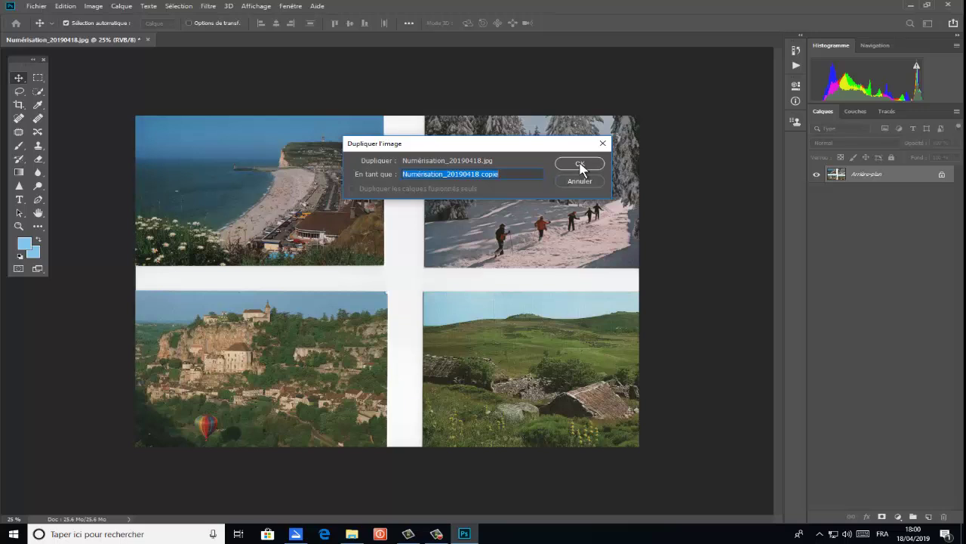
click(581, 166)
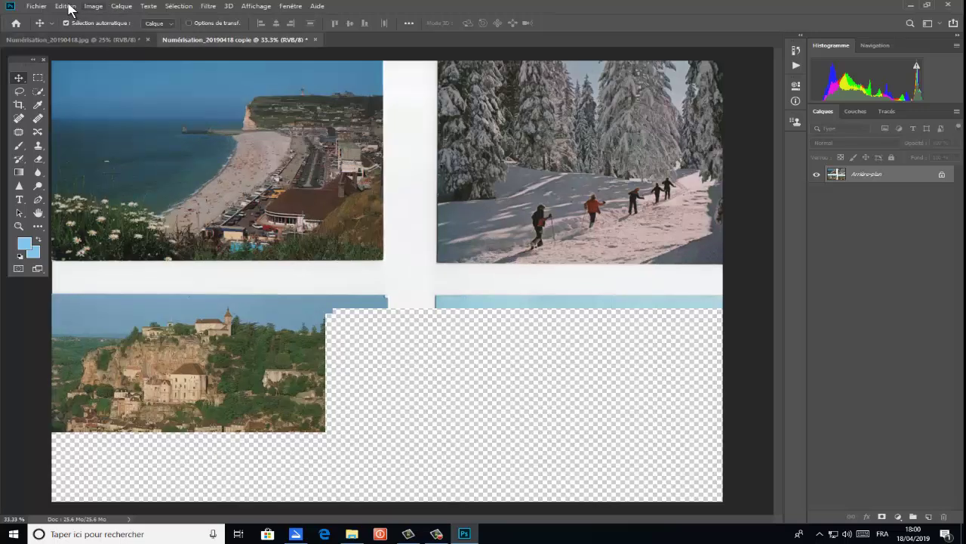
click(65, 6)
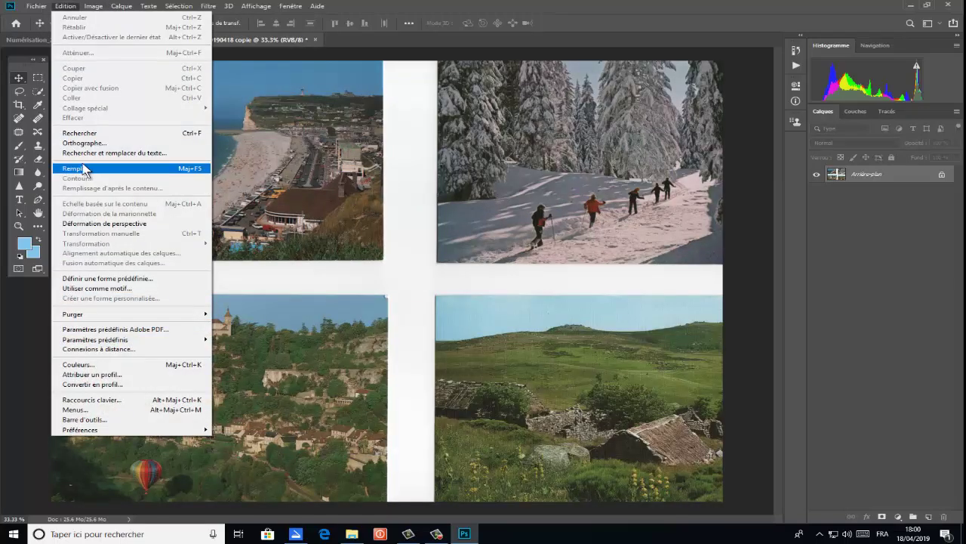
mouse_move(94, 6)
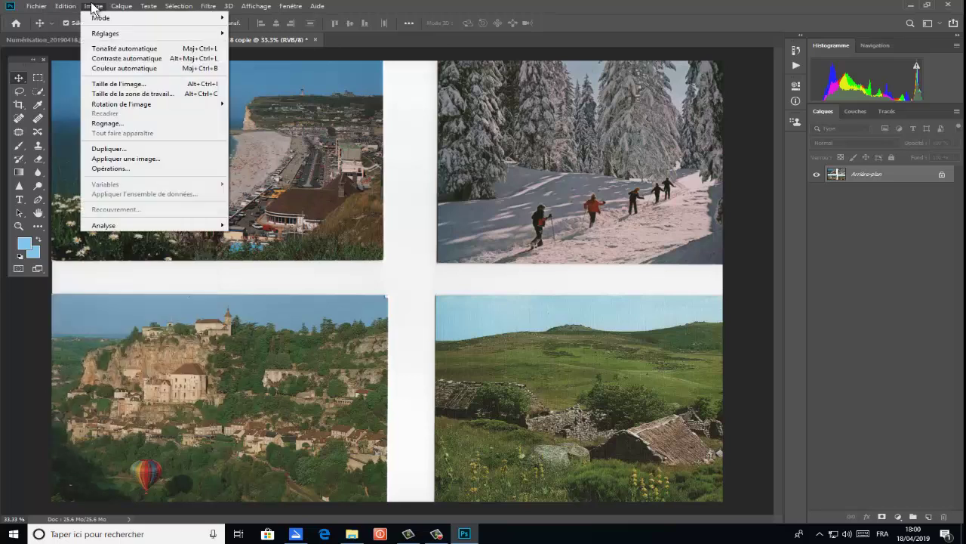
click(109, 149)
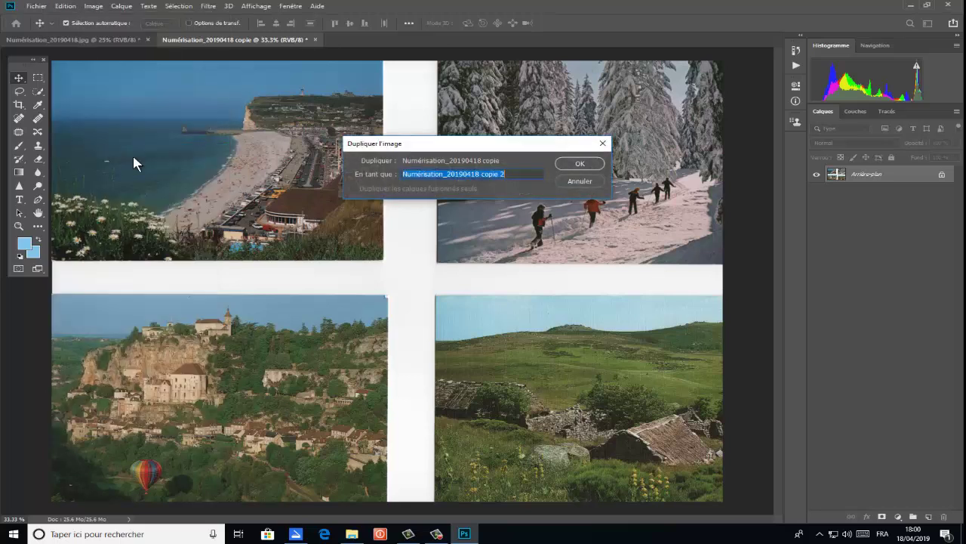
click(567, 163)
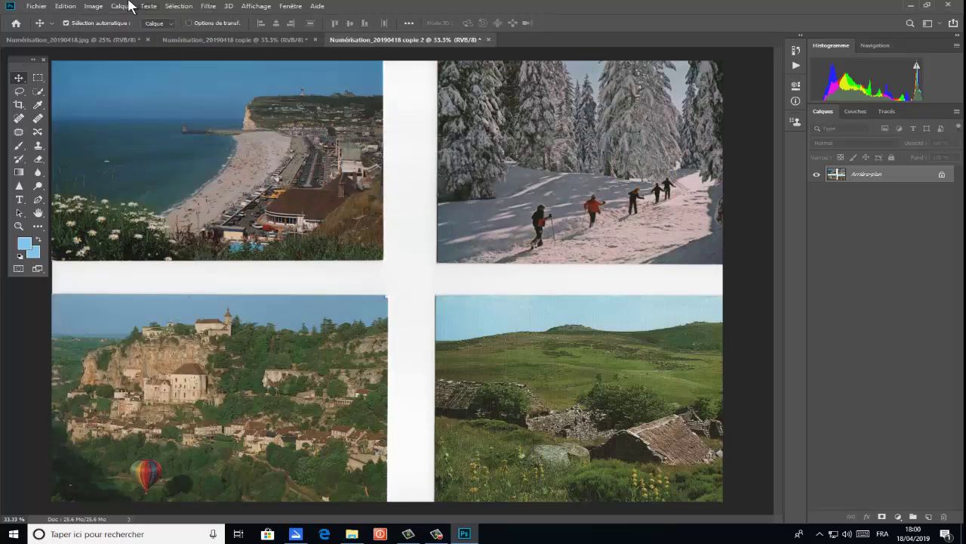
click(93, 6)
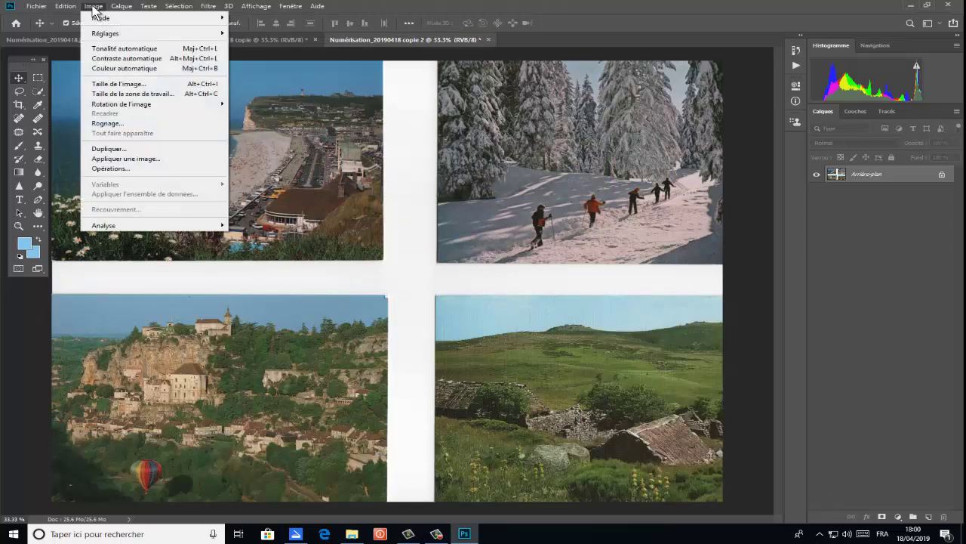
click(109, 148)
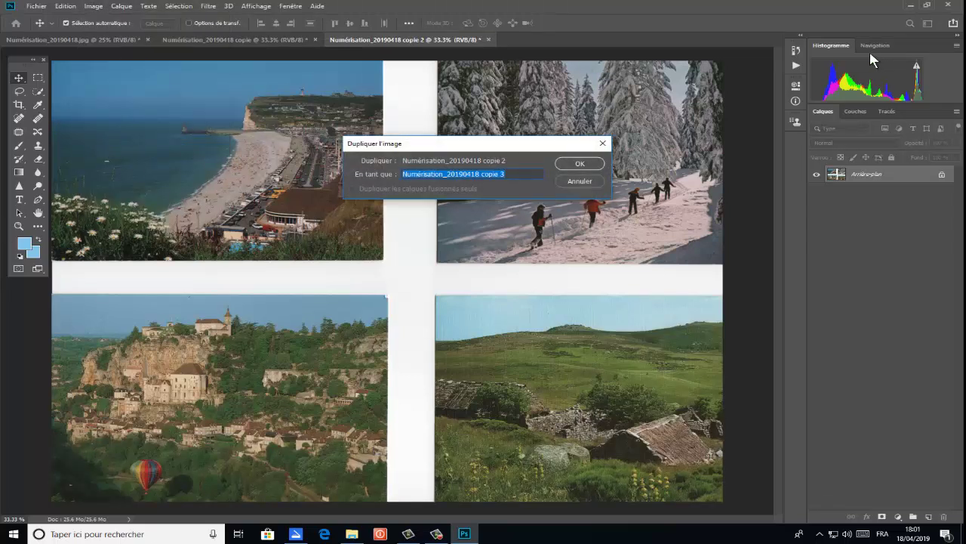
click(579, 164)
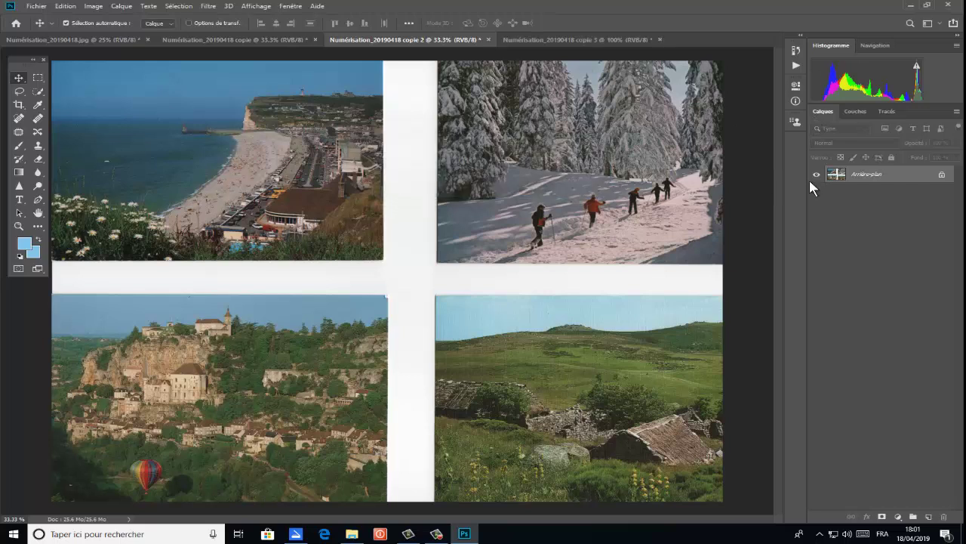
click(93, 6)
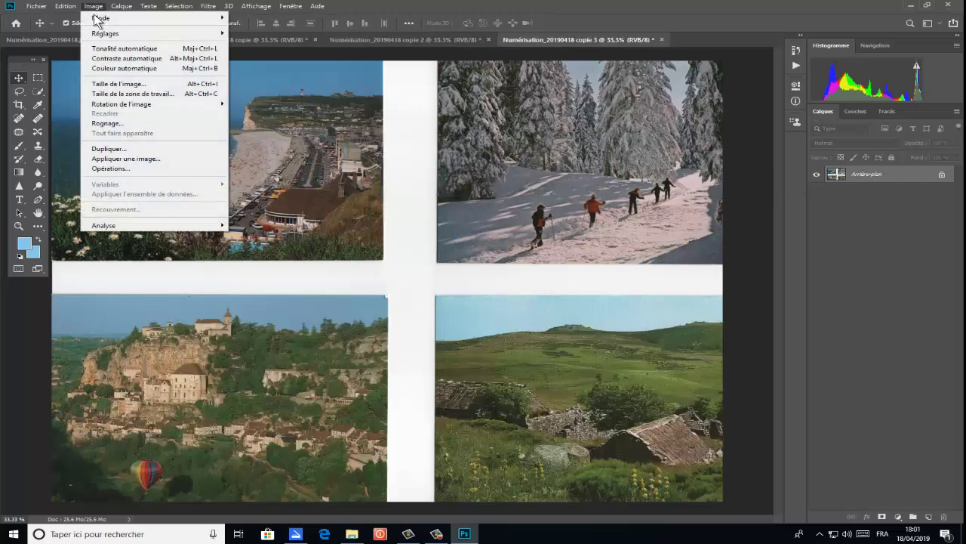
click(140, 149)
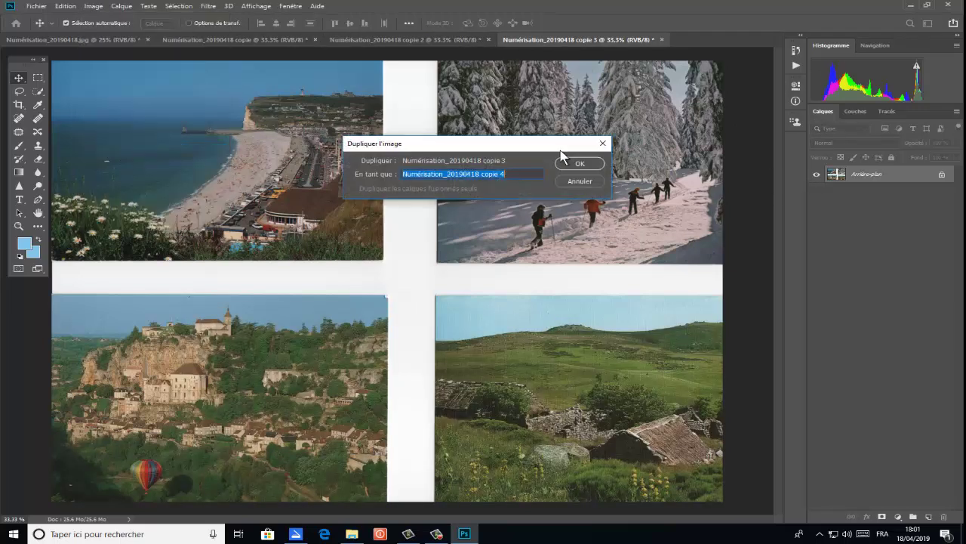
click(581, 163)
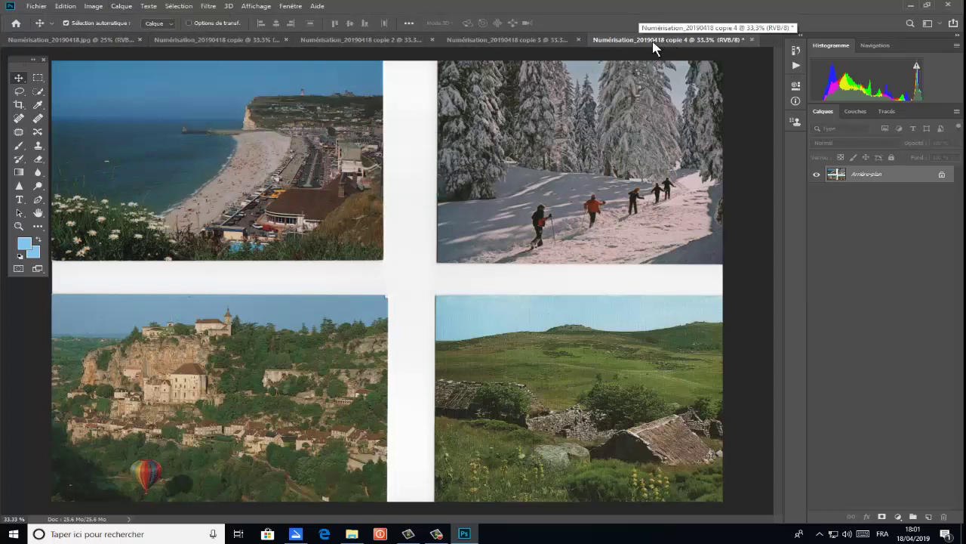
Step: Crop the fourth copy of the scan down to just the beach photo, fine-tuning its right edge before applying
key(c)
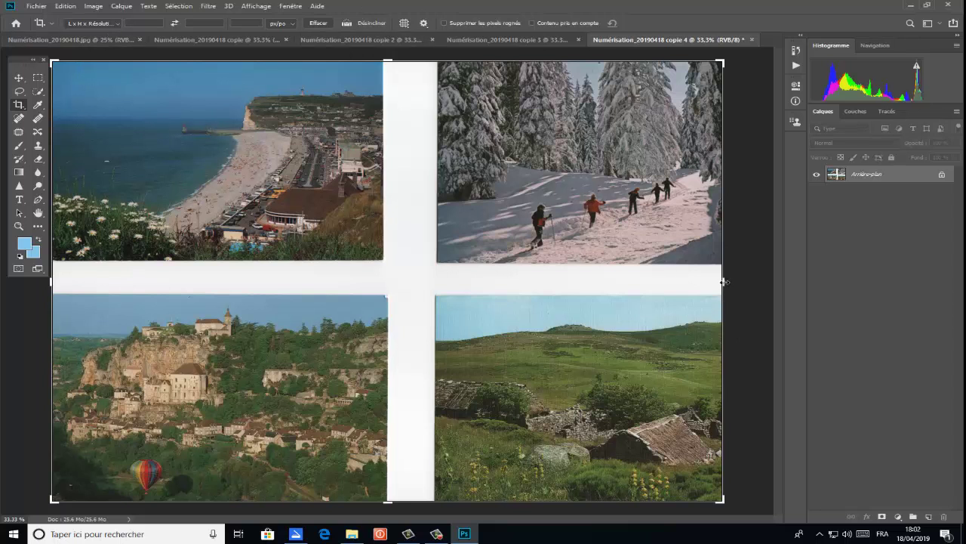
drag(723, 282, 553, 263)
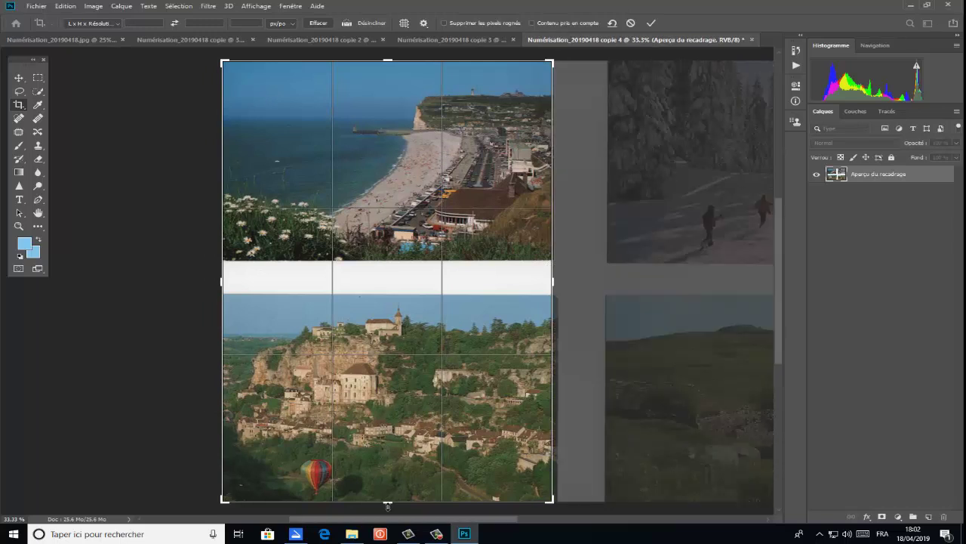
drag(387, 504, 399, 383)
key(ctrl+KP_Add)
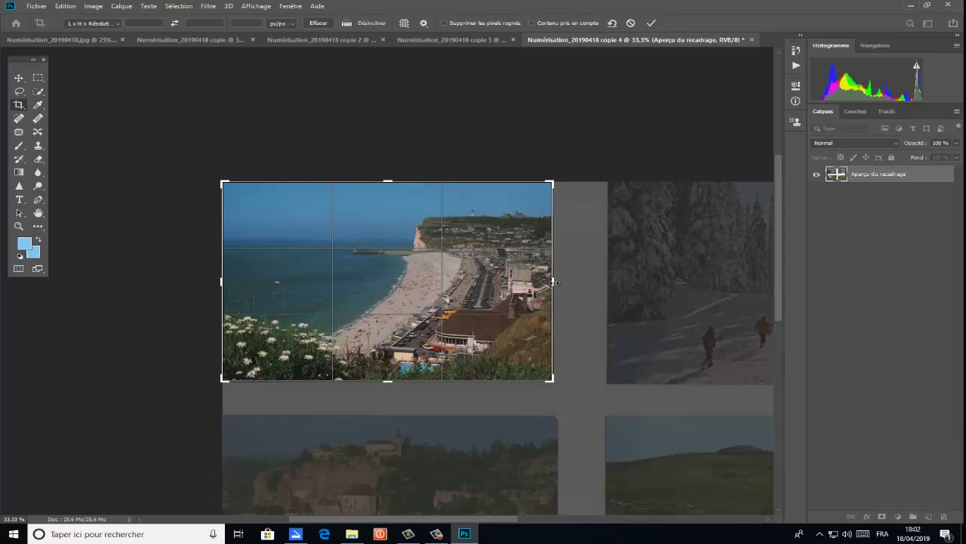
key(ctrl+plus)
key(ctrl+plus)
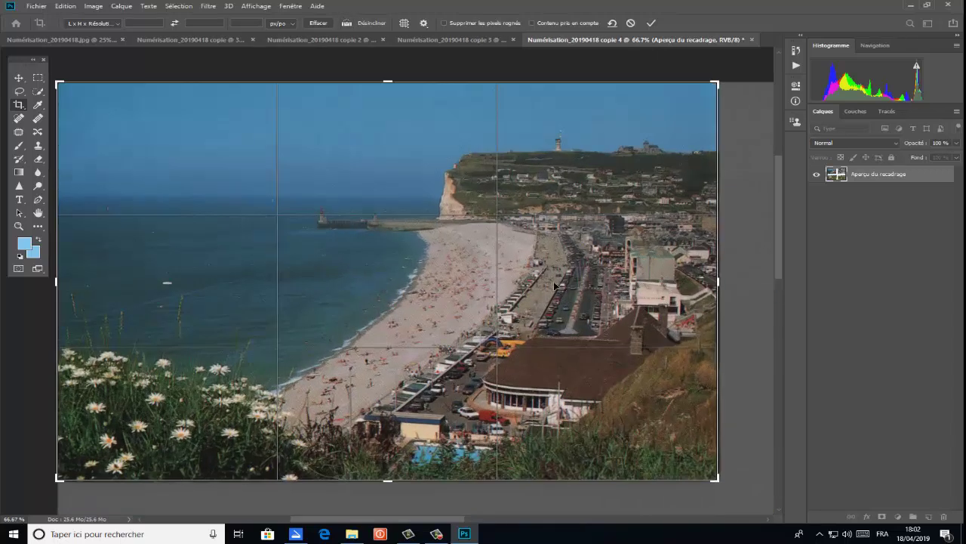
drag(719, 281, 720, 281)
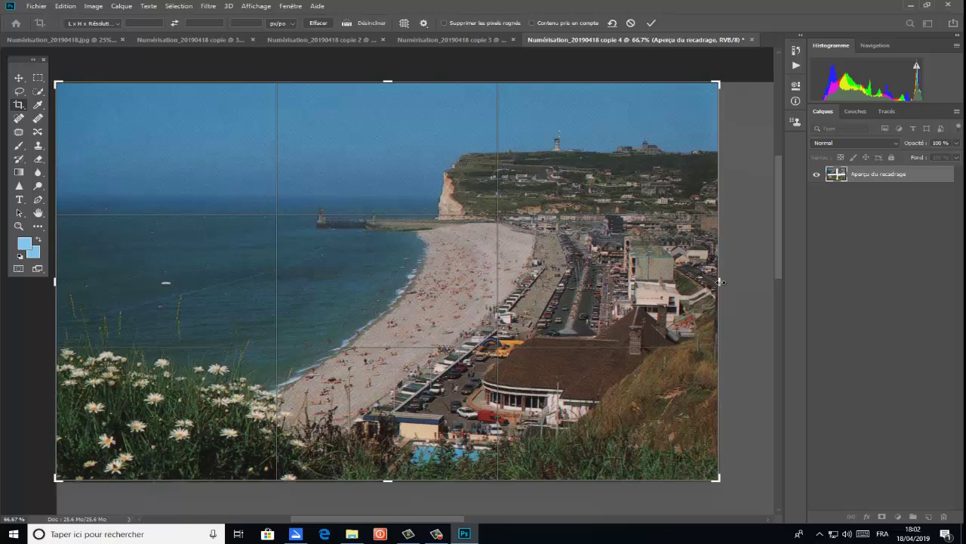
key(Return)
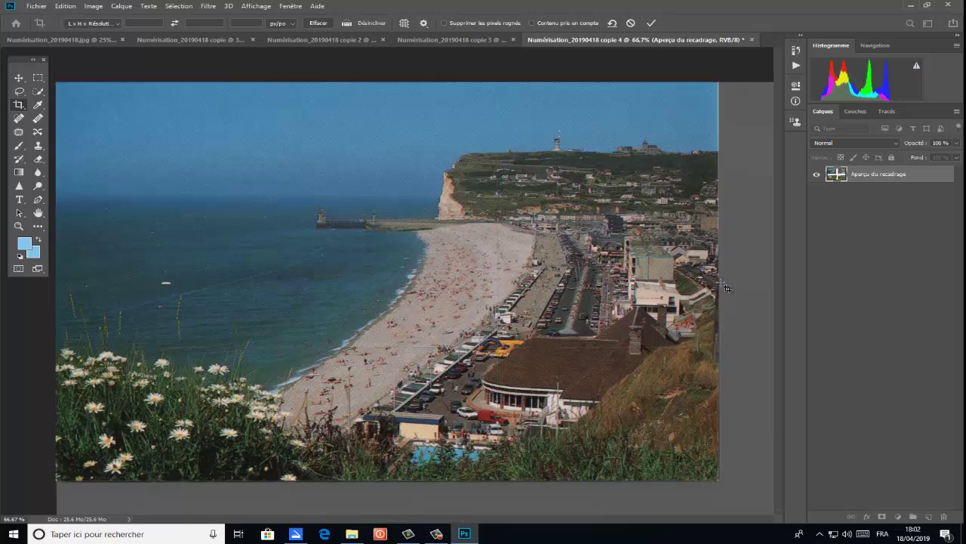
Step: Save the cropped beach photo as JPEG 001 in the scan folder at quality 12, and close the copy without saving its changes
click(39, 9)
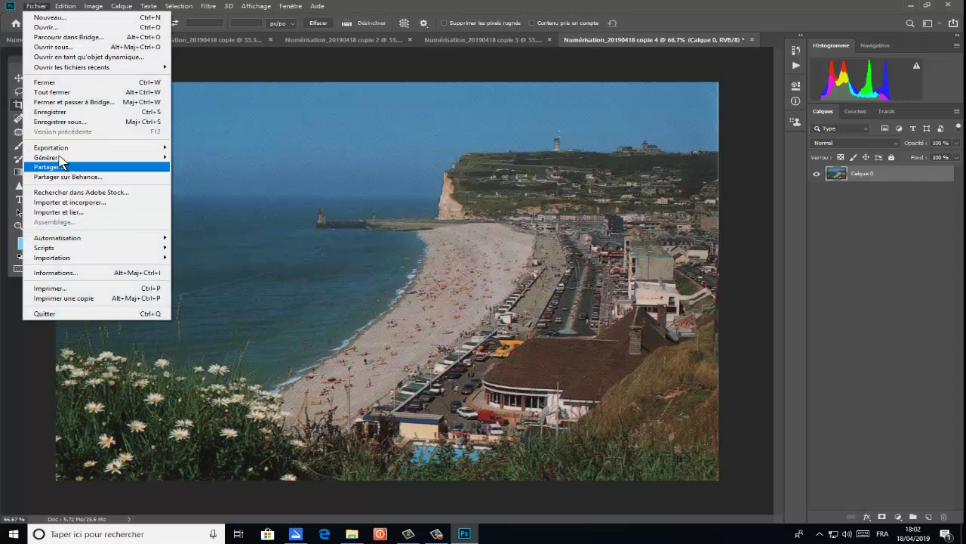
click(60, 121)
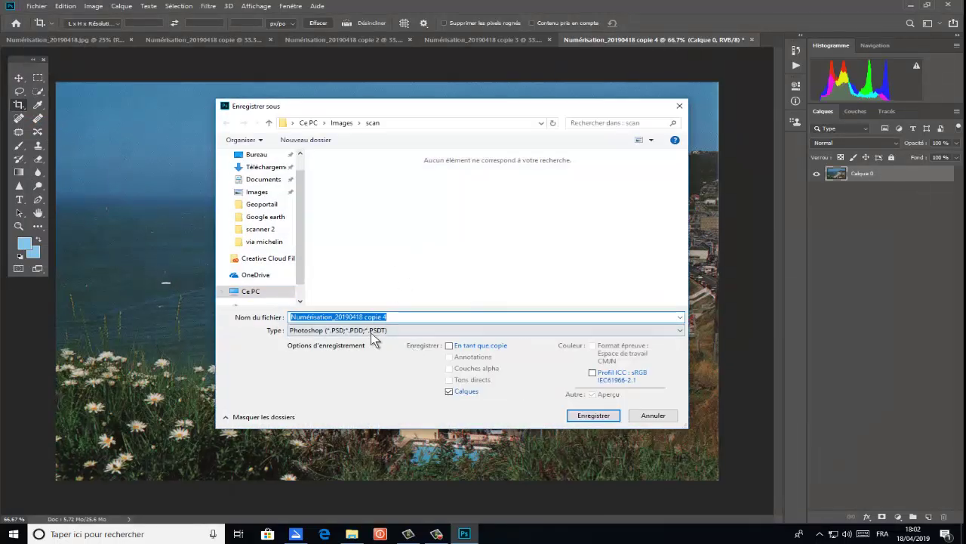
click(388, 333)
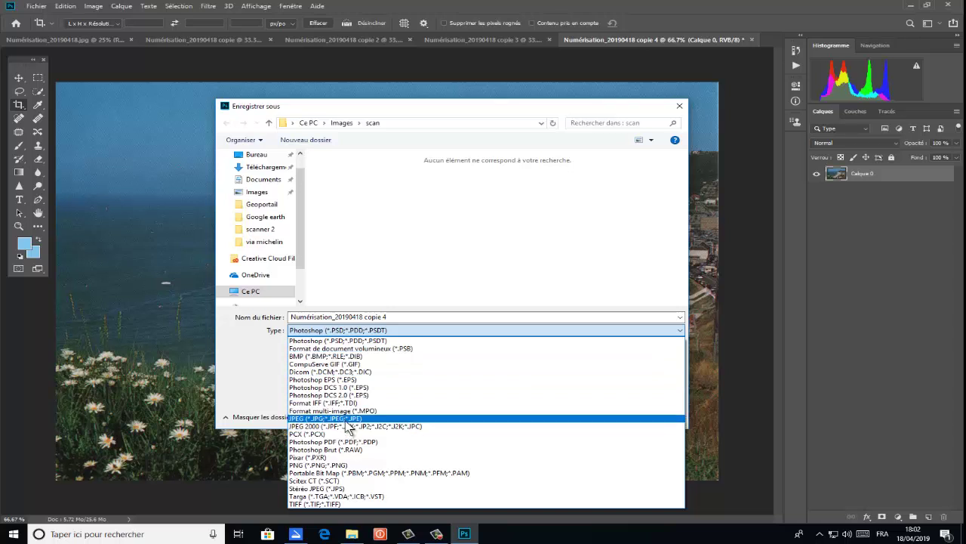
click(347, 419)
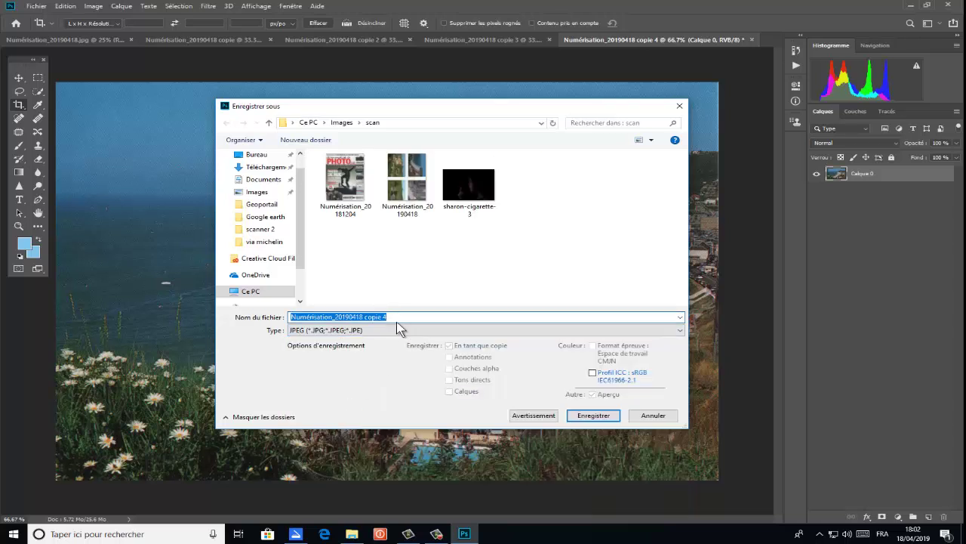
text(001)
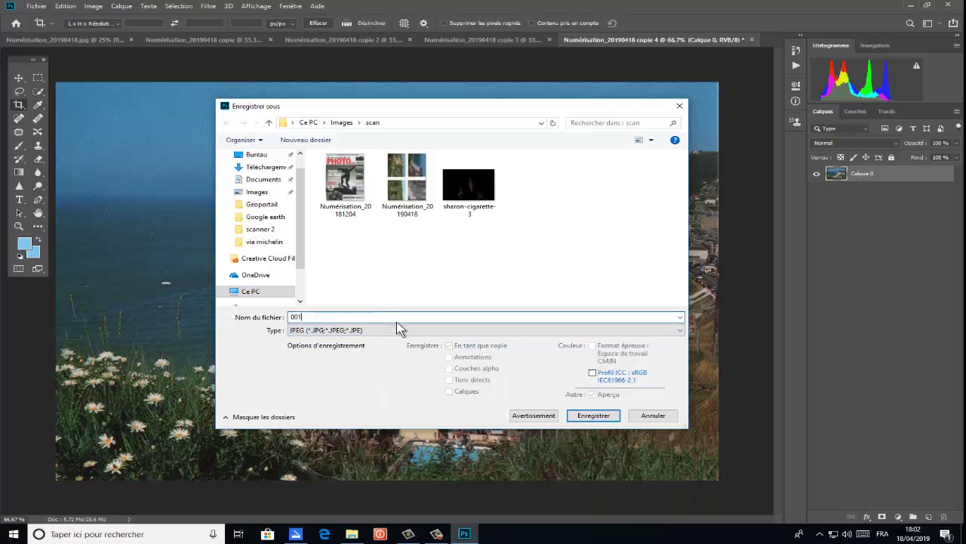
click(608, 418)
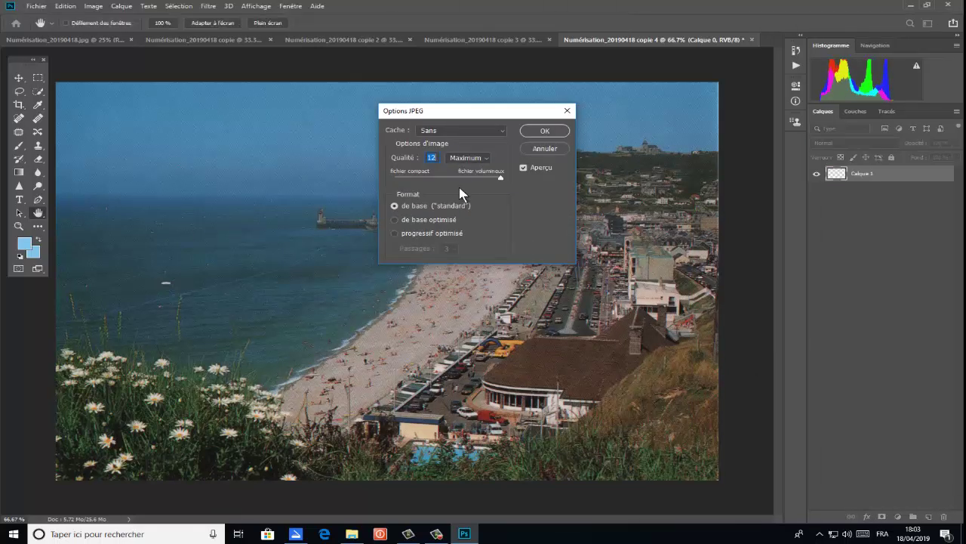
key(c)
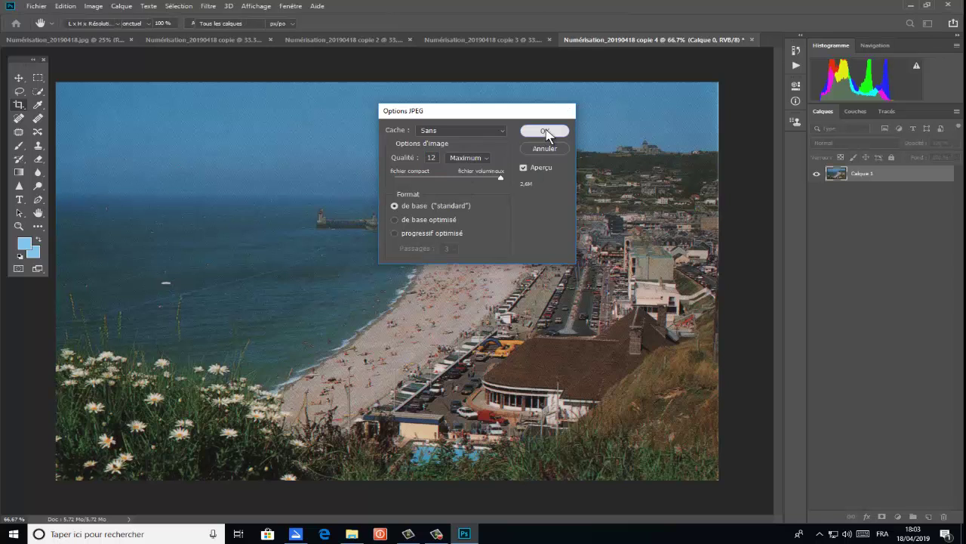
click(544, 131)
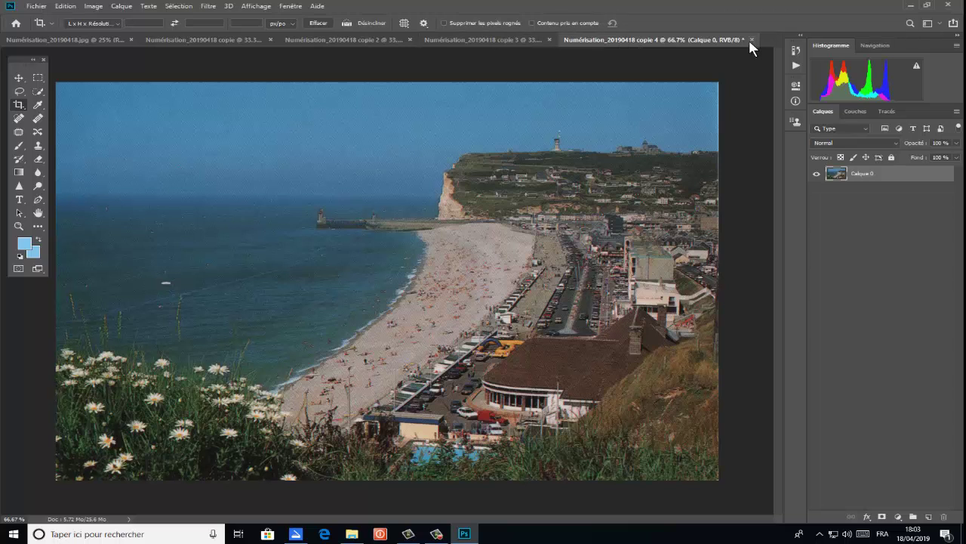
click(751, 40)
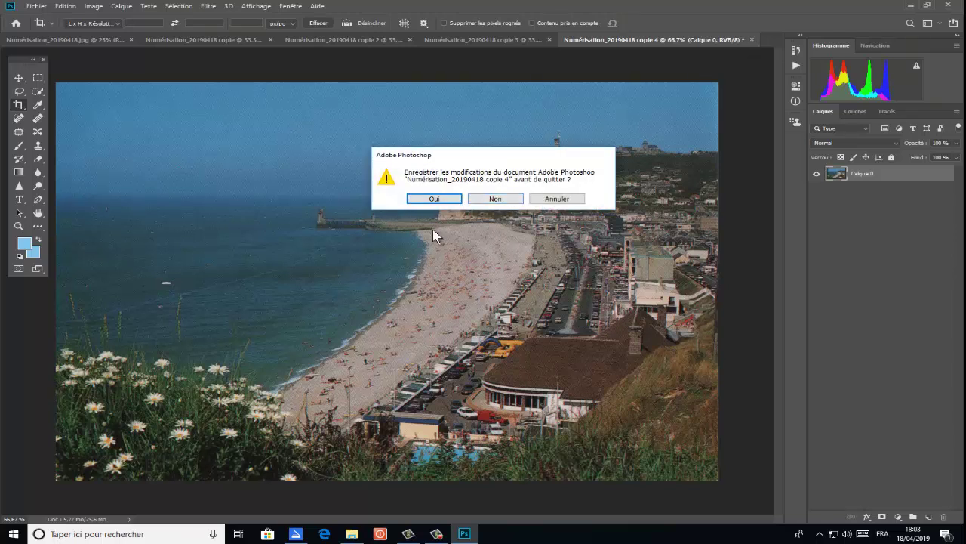
click(492, 200)
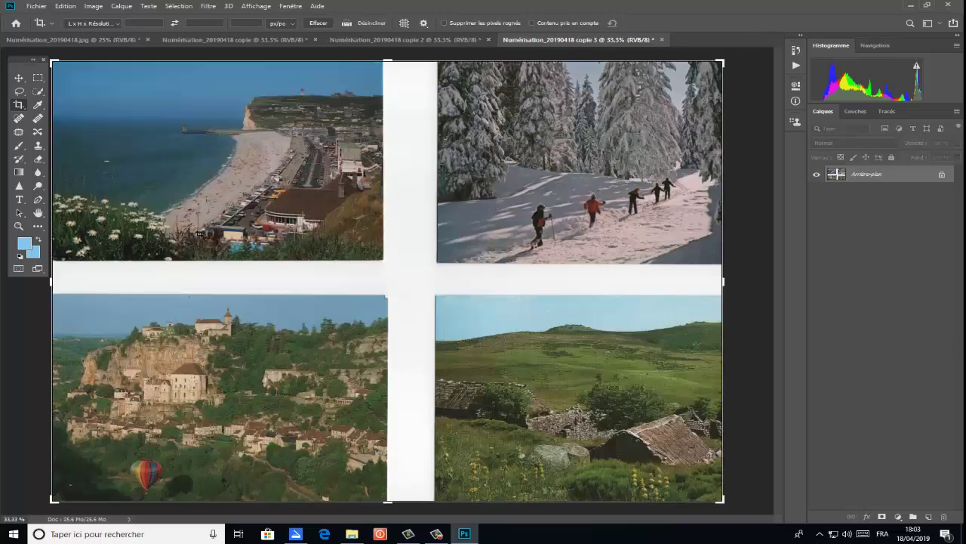
Step: Crop the third copy of the scan down to just the snowy forest photo with the skiers
drag(49, 282, 243, 291)
drag(391, 490, 409, 387)
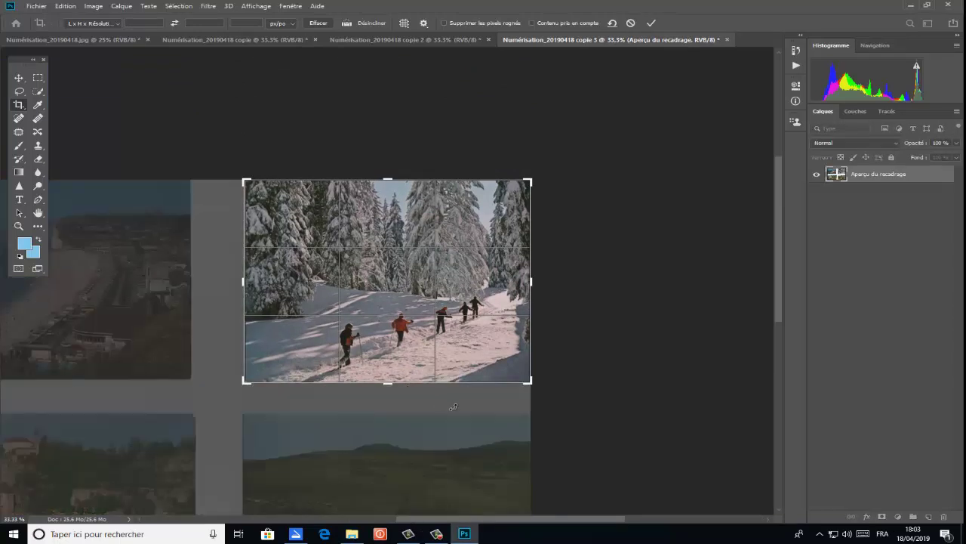
key(Return)
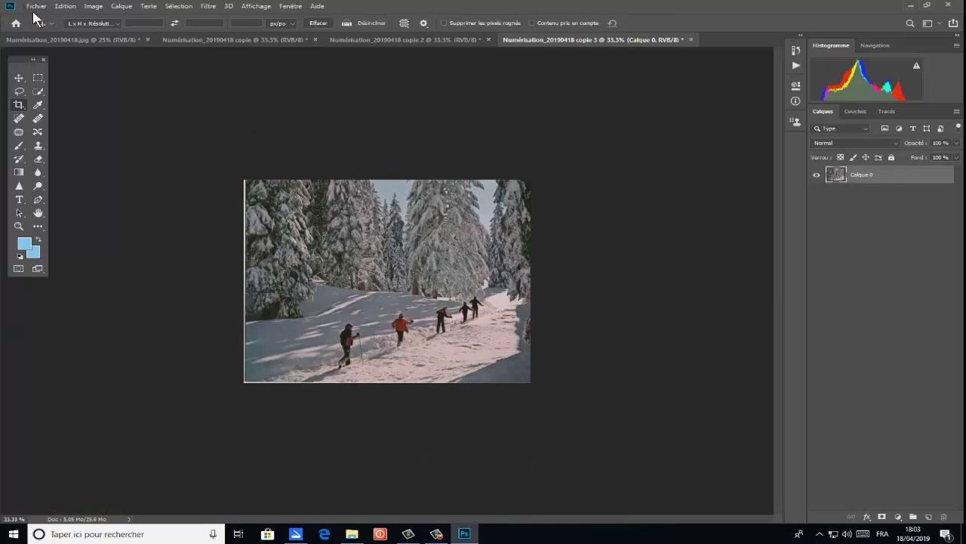
Step: Try to trim the white borders along the left and bottom edges of the snowy forest photo
key(ctrl+plus)
key(ctrl+plus)
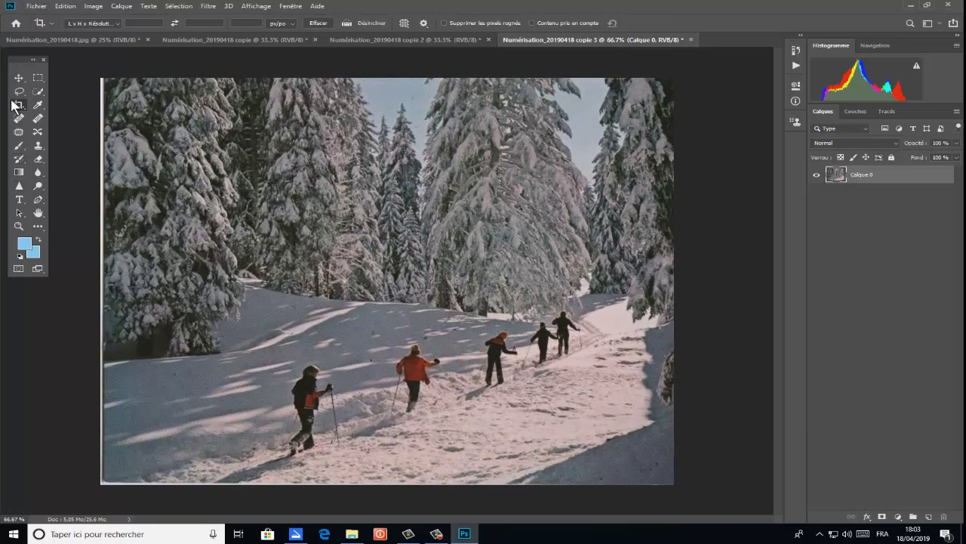
click(130, 244)
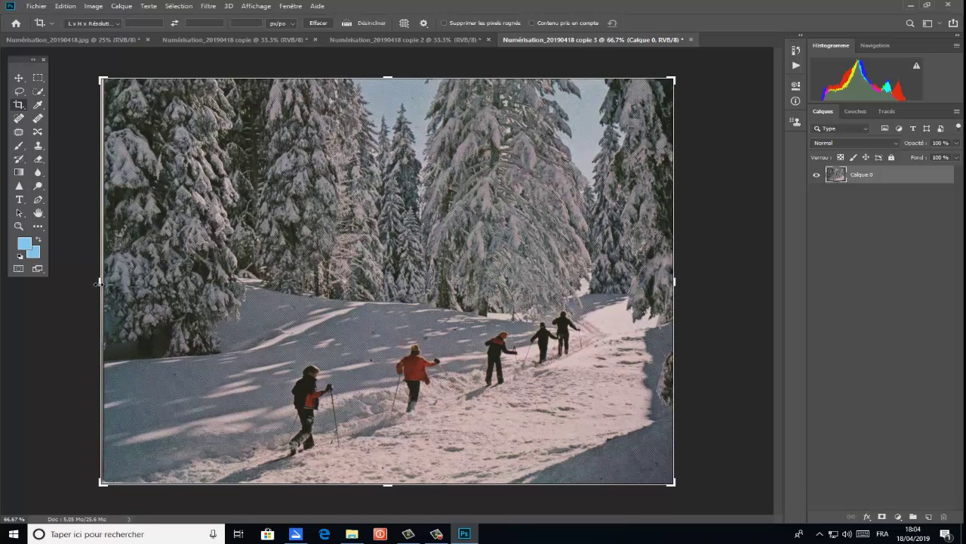
drag(98, 283, 99, 290)
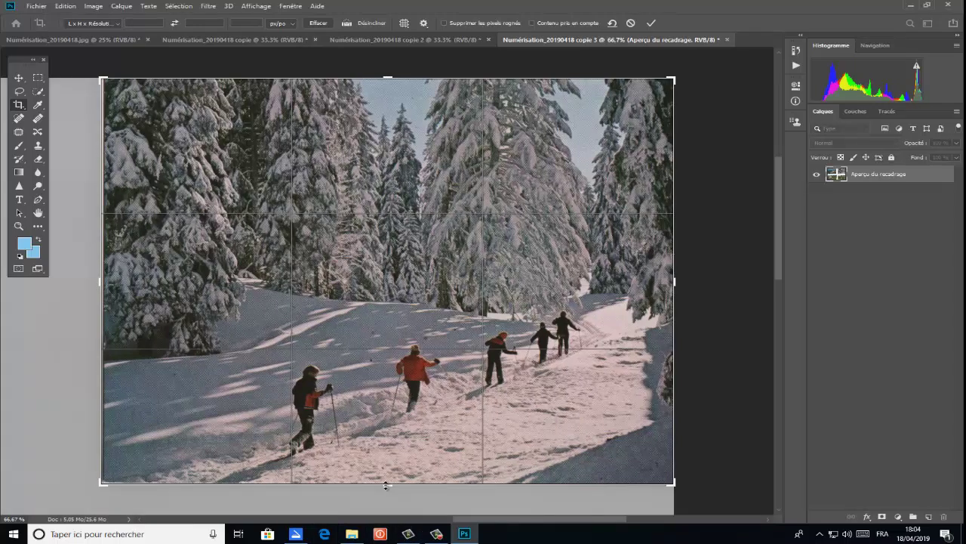
drag(386, 485, 386, 489)
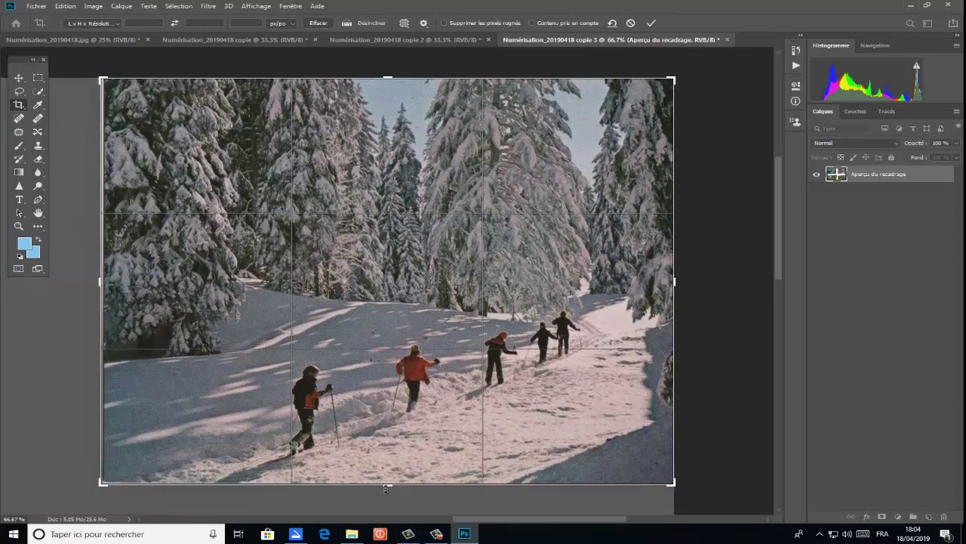
key(Return)
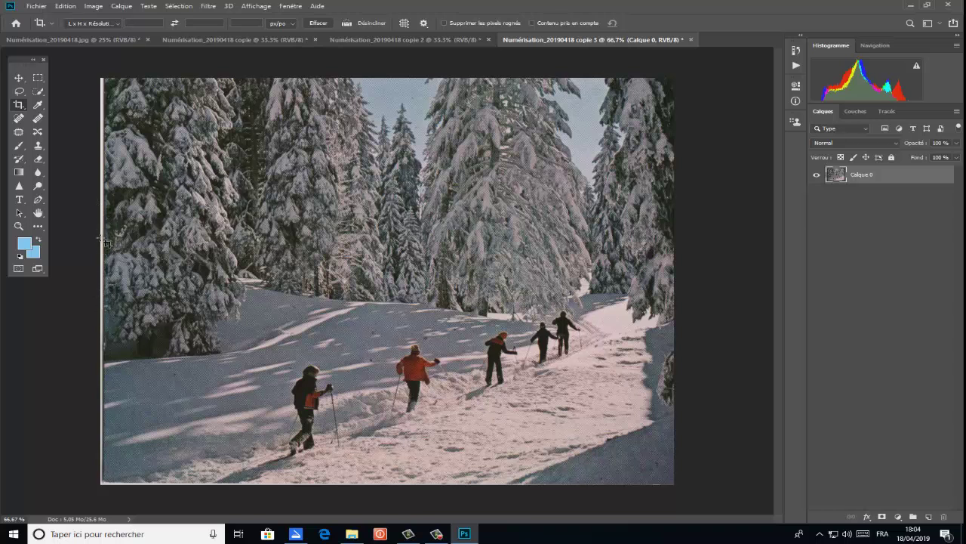
Step: Crop the thin white strip off the left edge of the snowy forest photo
click(19, 78)
click(18, 105)
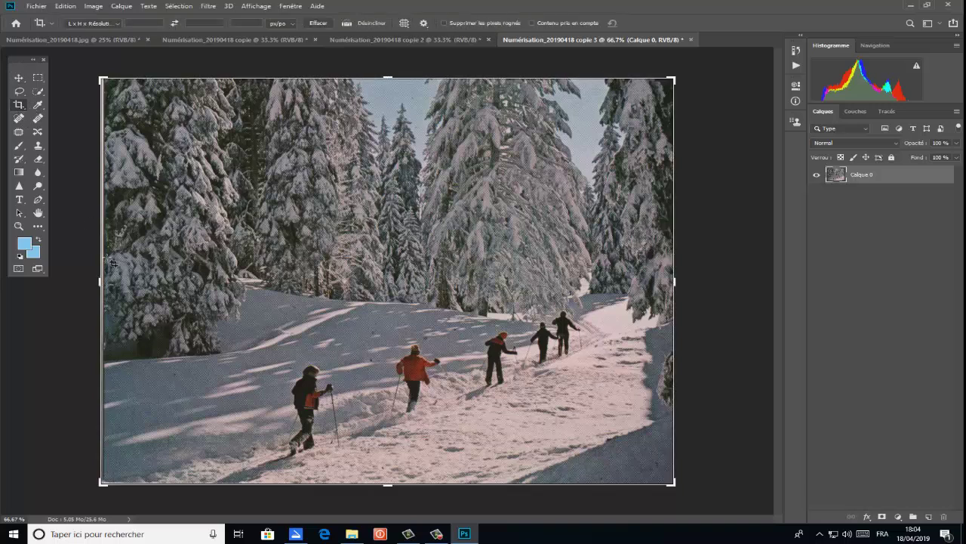
drag(99, 282, 102, 282)
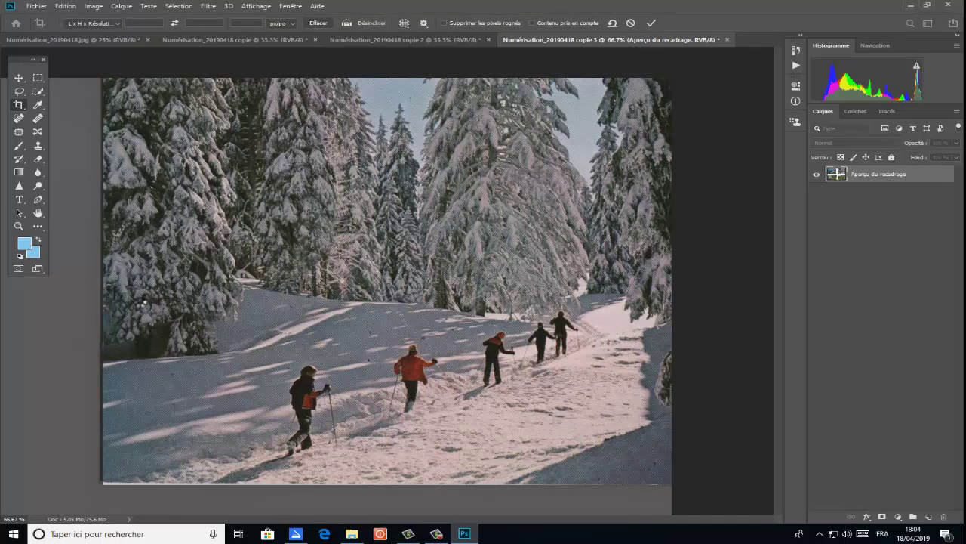
key(Return)
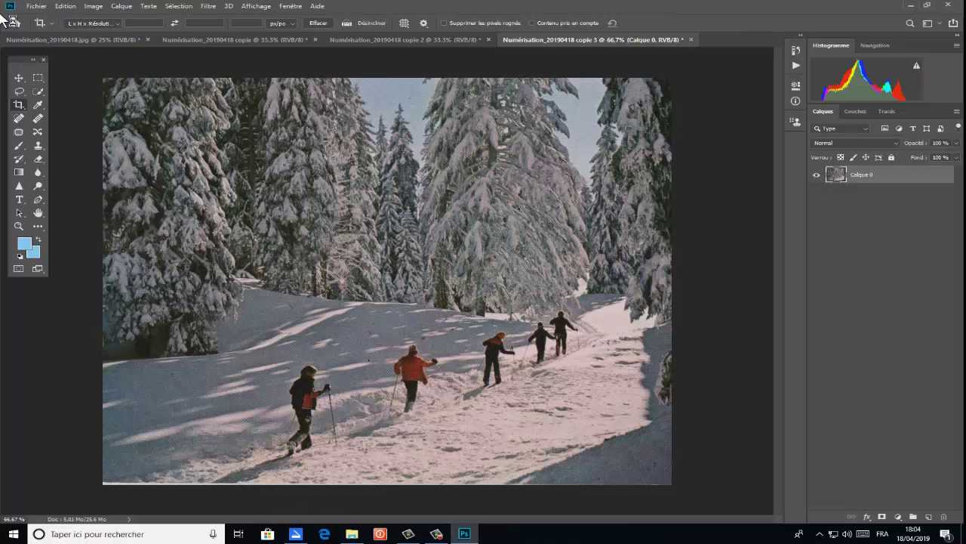
Step: Save the snowy forest photo as JPEG 002 in the scan folder at quality 12, and close the copy without saving its changes
click(44, 9)
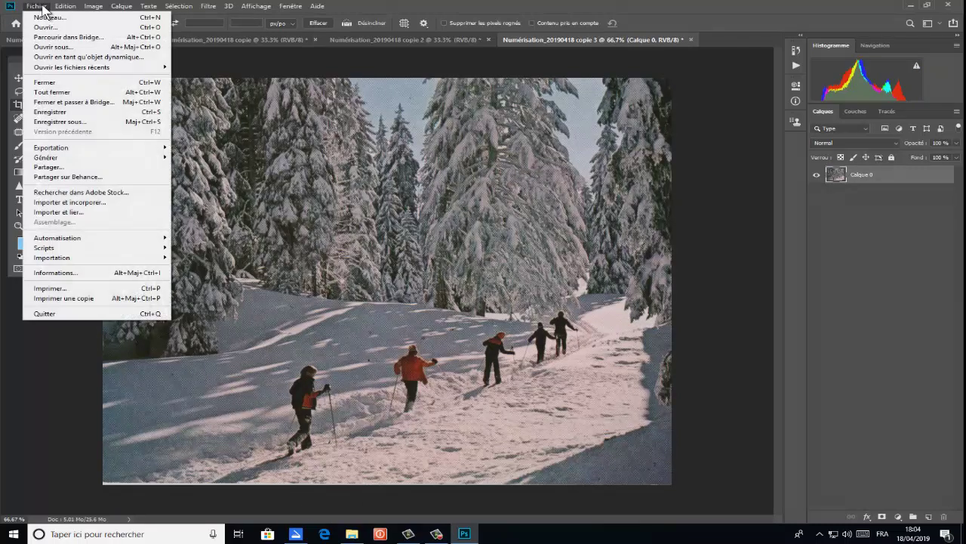
click(68, 121)
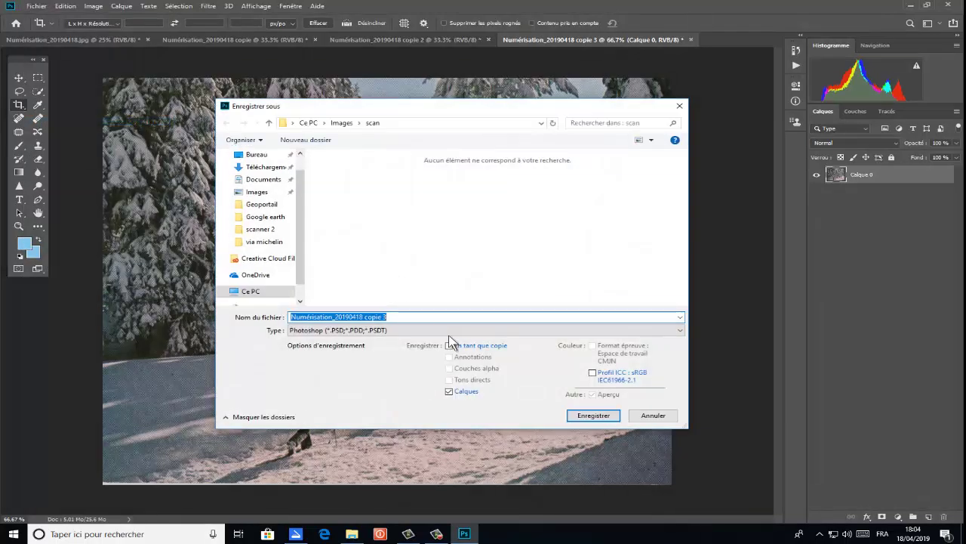
click(392, 329)
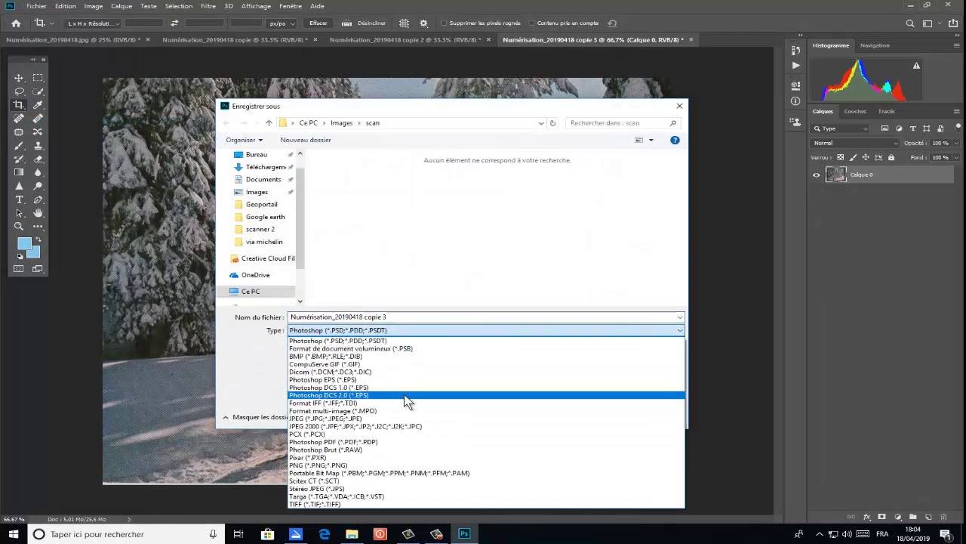
click(363, 419)
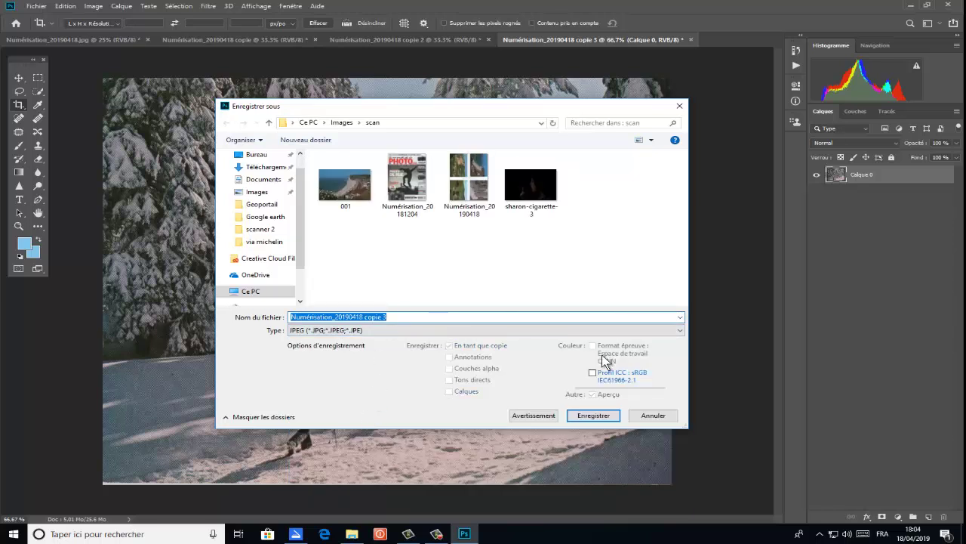
text(002)
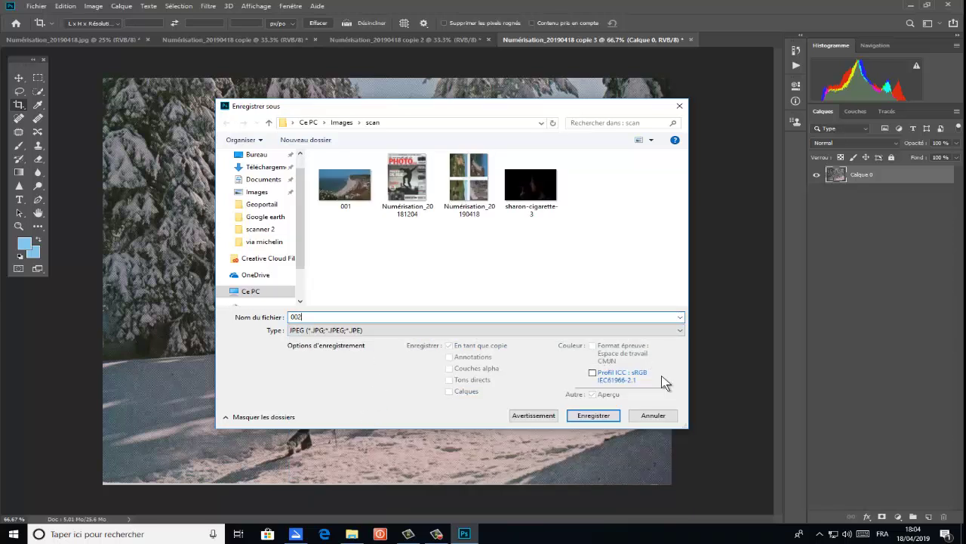
click(586, 416)
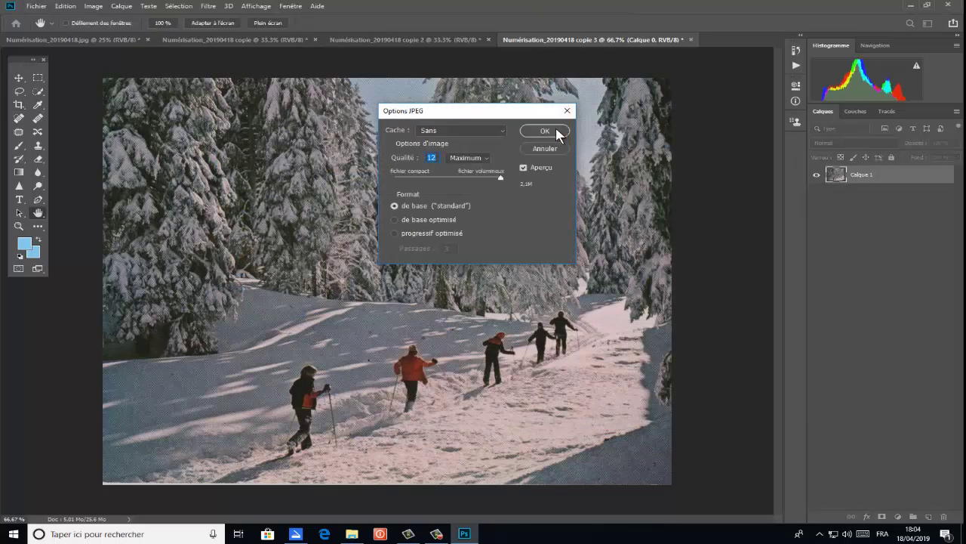
click(551, 127)
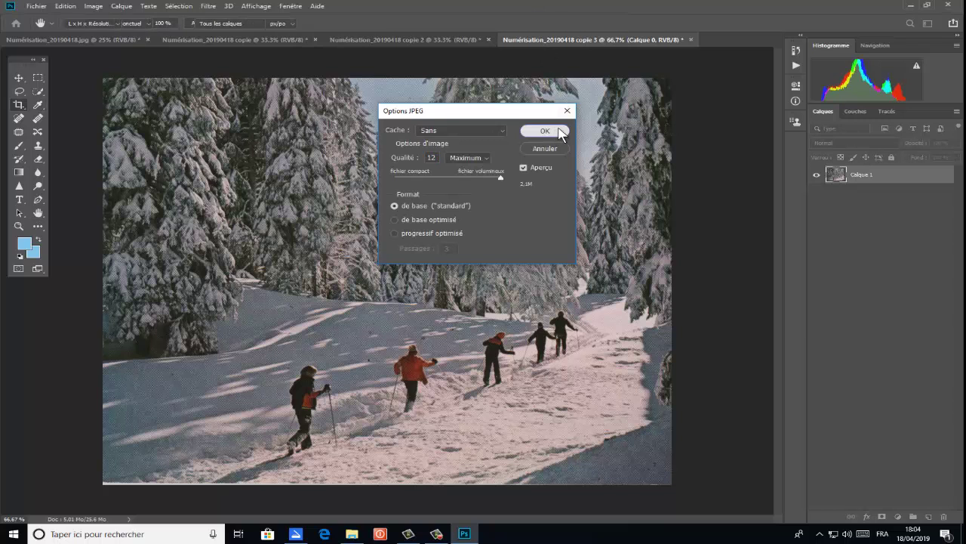
click(691, 40)
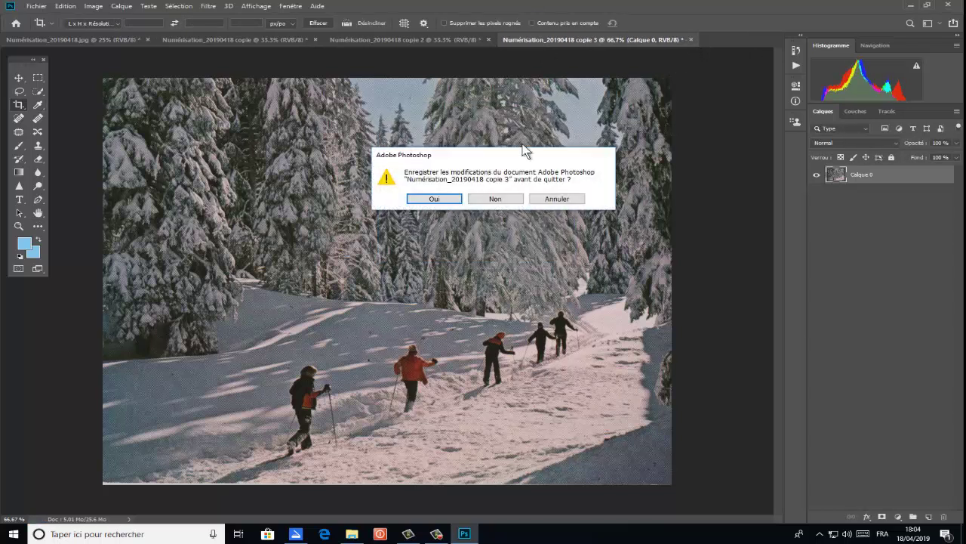
click(503, 194)
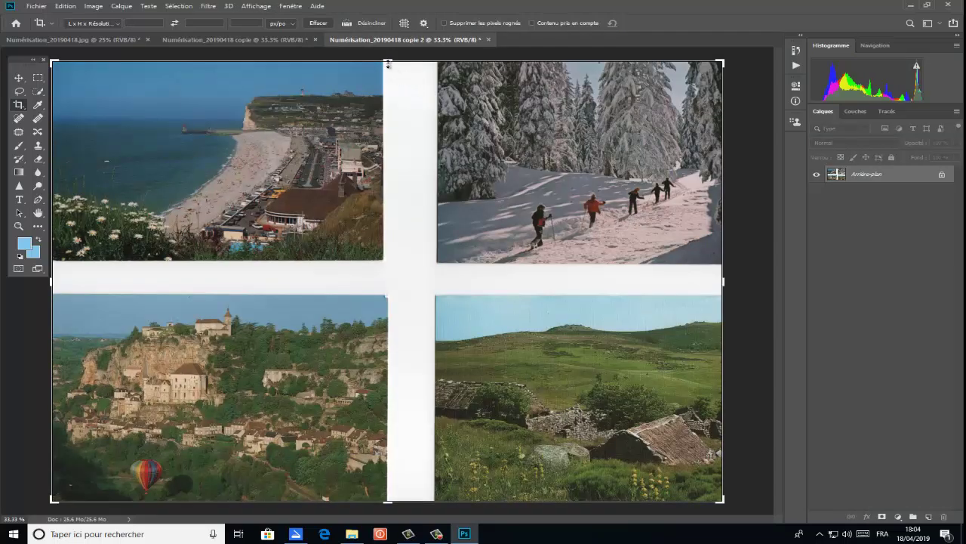
Step: Crop the second copy of the scan to just the cliffside village photo with the balloon, trimming the white strip along its upper edge
drag(387, 62, 368, 179)
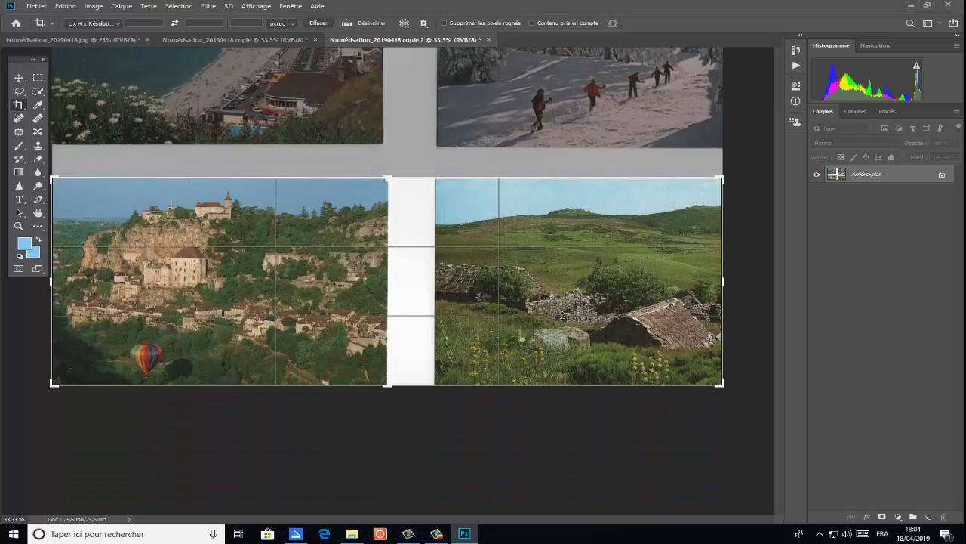
drag(710, 283, 562, 297)
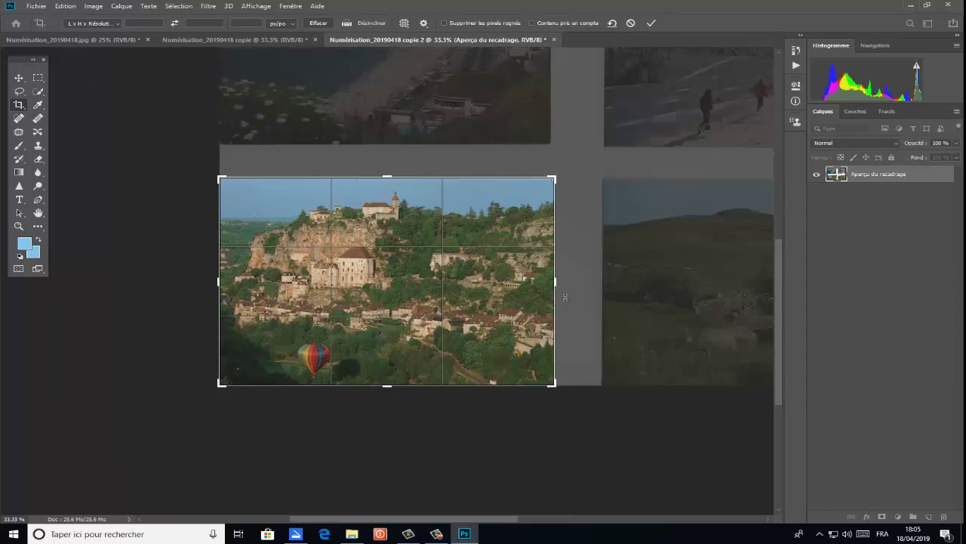
key(Return)
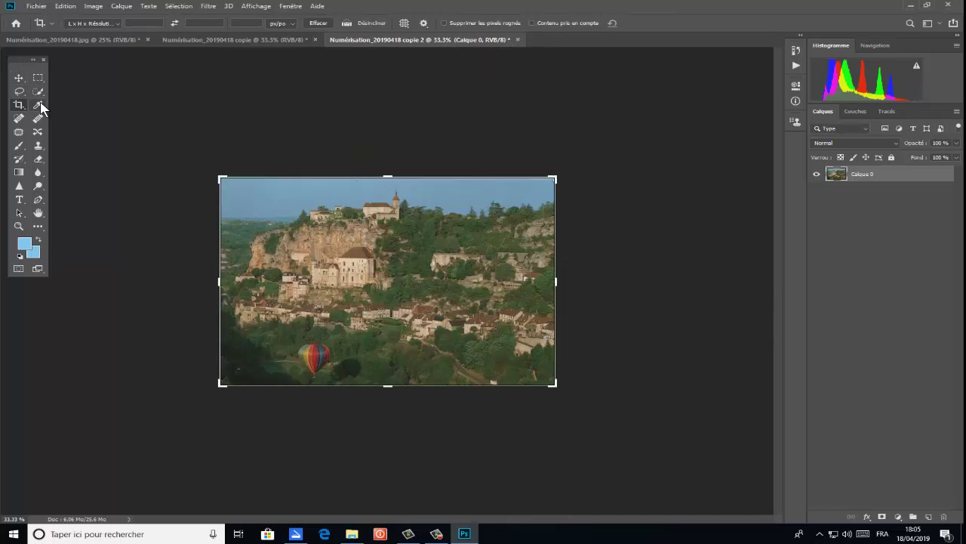
key(ctrl+plus)
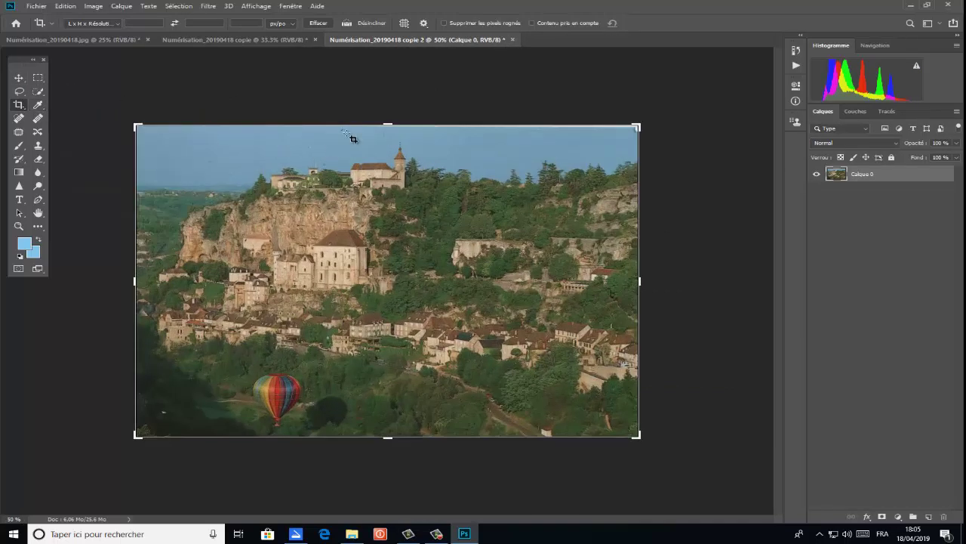
drag(388, 126, 384, 128)
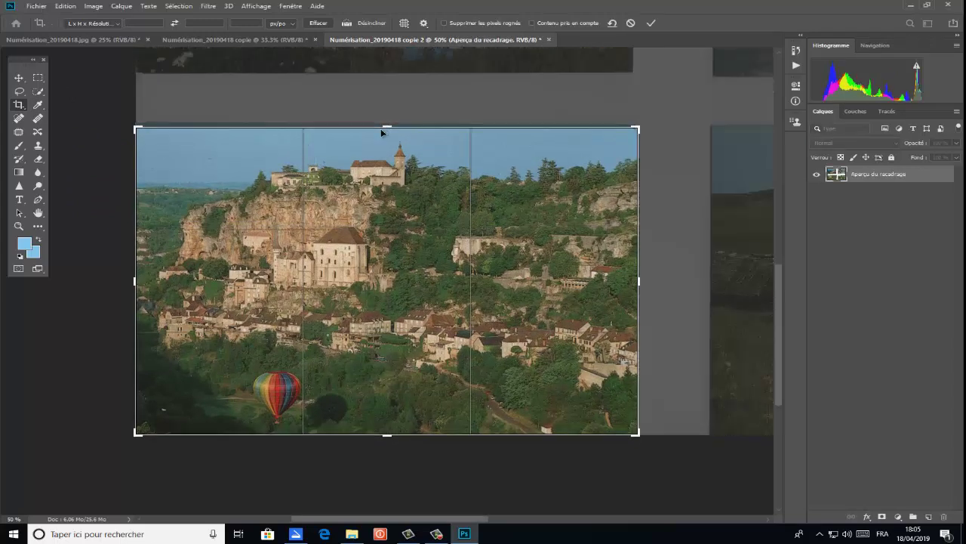
key(Return)
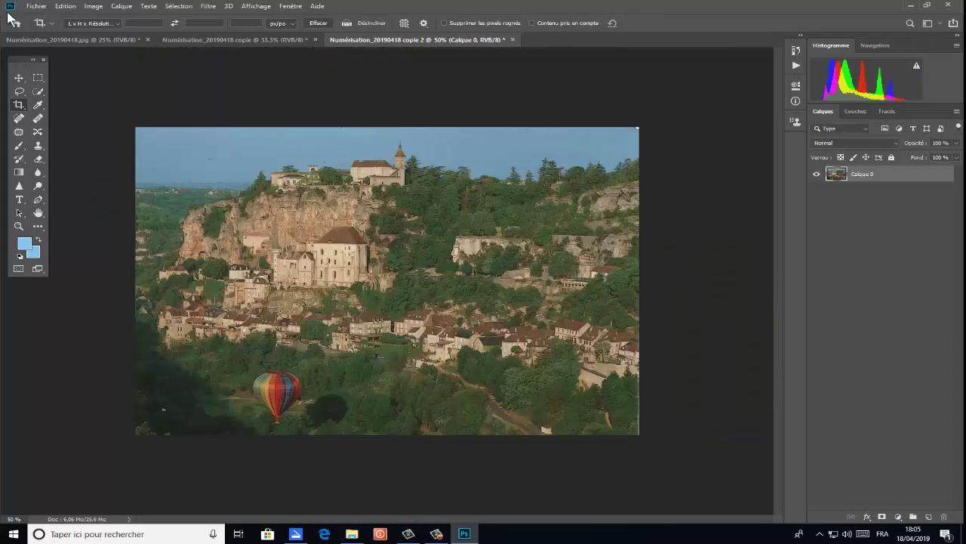
Step: Save the cliffside village photo as JPEG 003 in the scan folder at quality 12, and close the copy without saving its changes
click(36, 6)
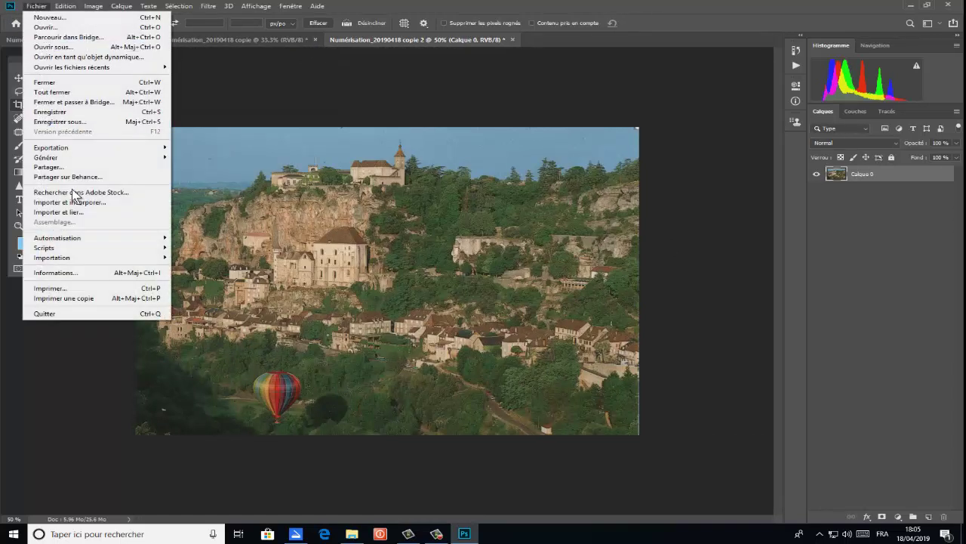
click(69, 122)
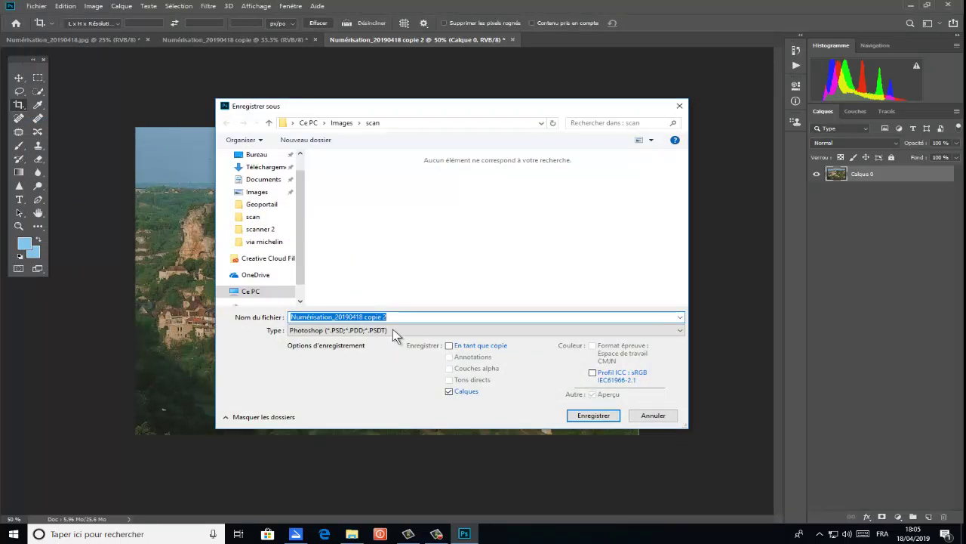
text(003)
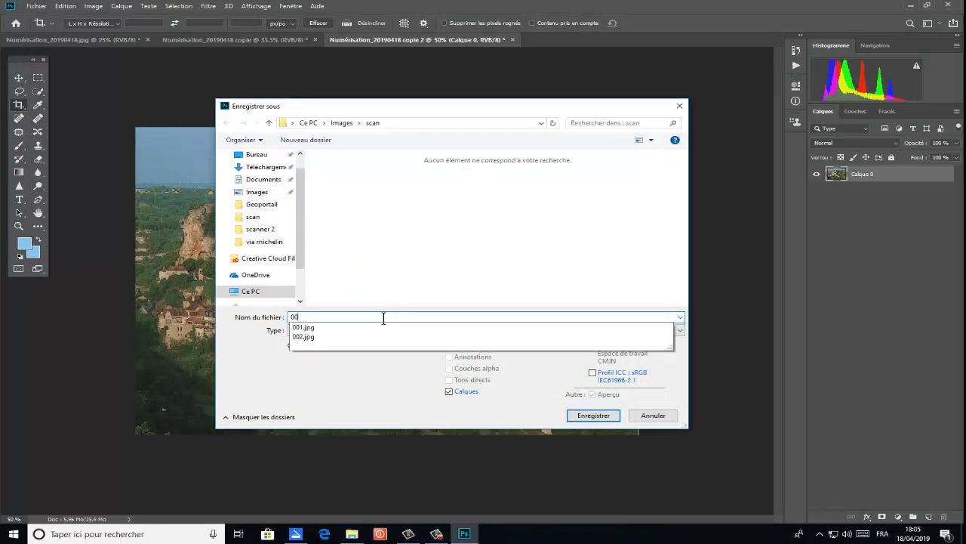
click(387, 330)
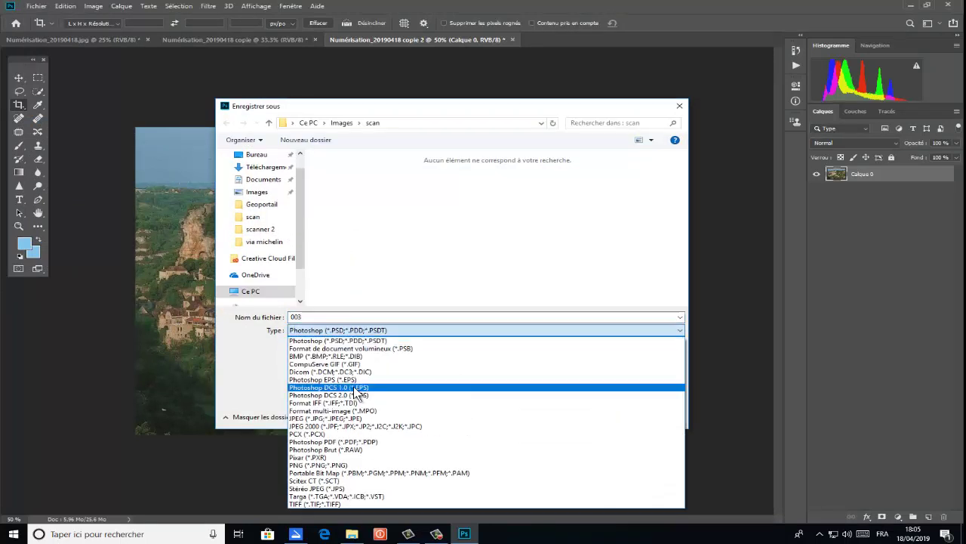
click(355, 418)
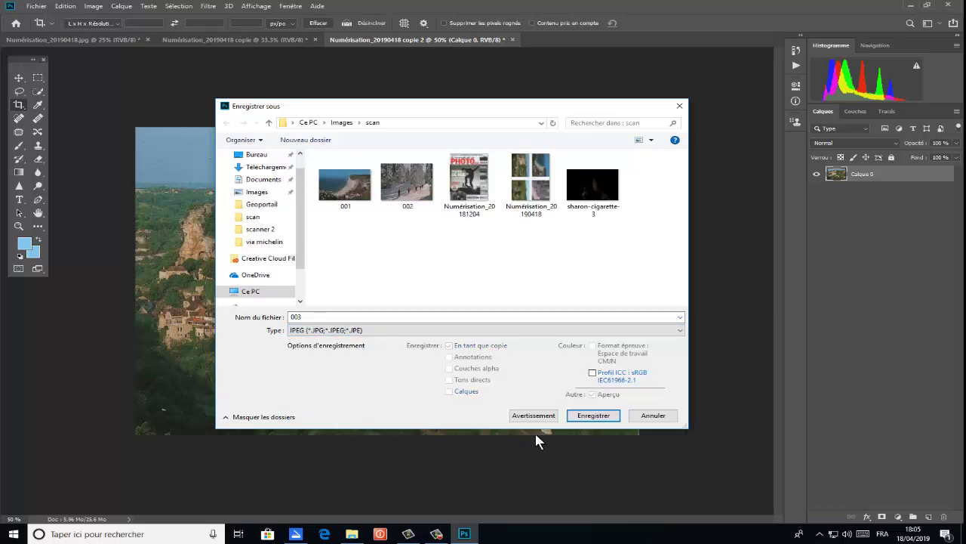
click(592, 417)
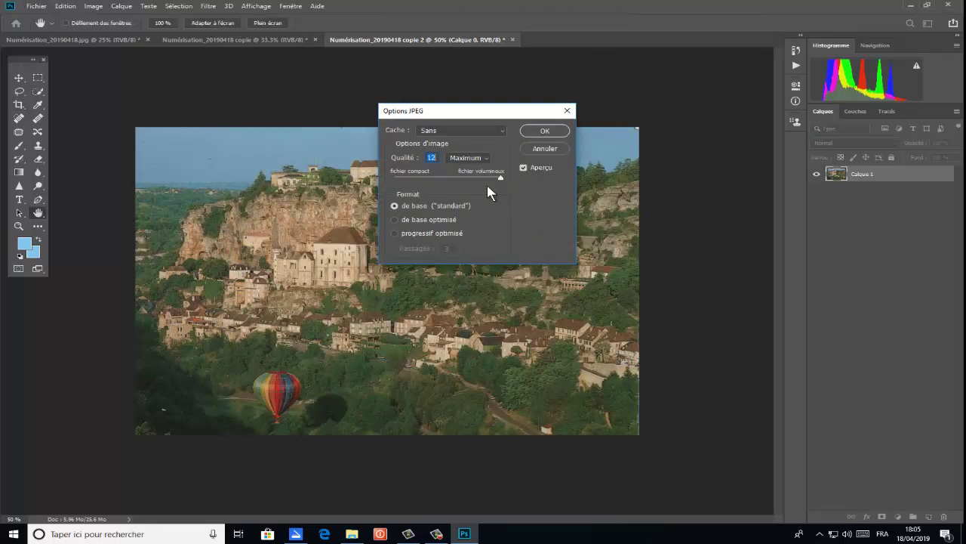
click(542, 134)
key(c)
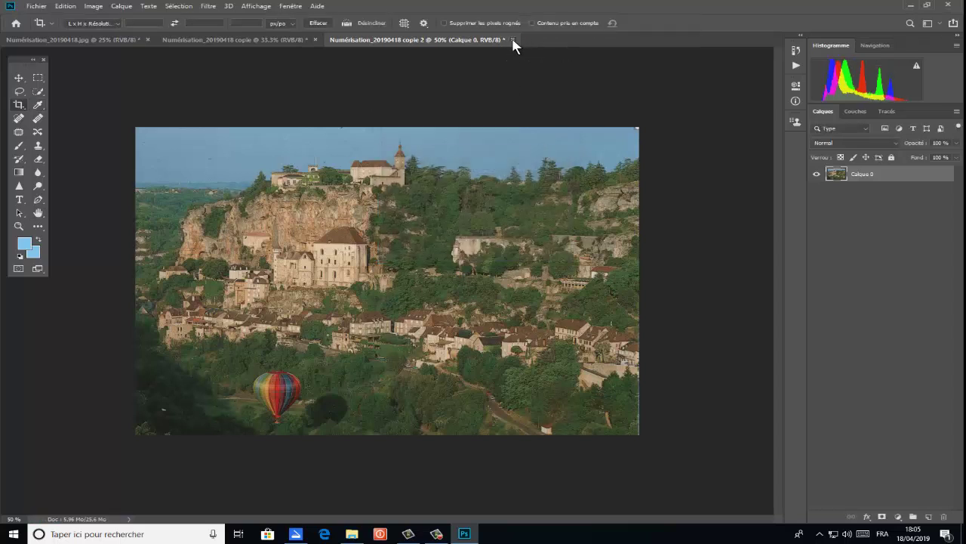
click(513, 39)
click(496, 199)
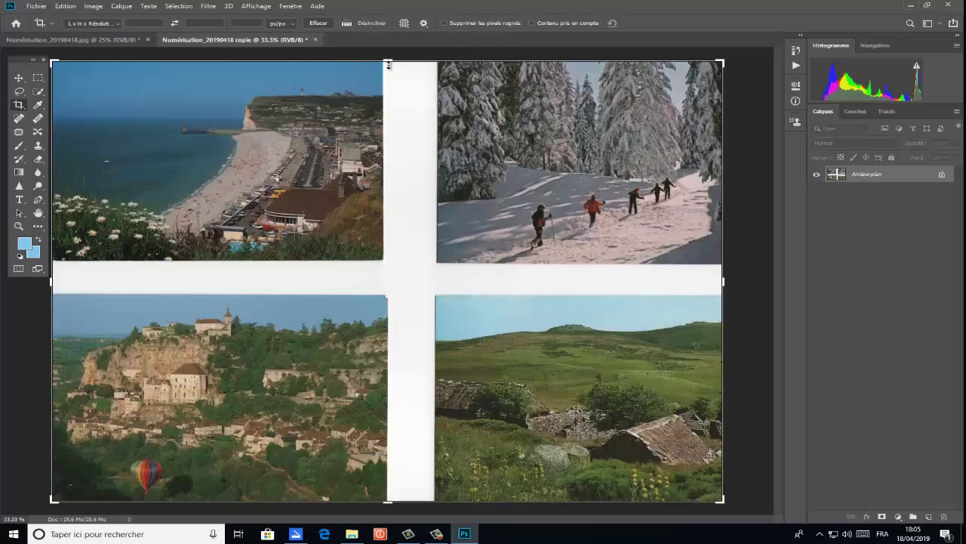
Step: Crop the remaining copy of the scan down to just the green hillside photo with the stone cottages
drag(388, 66, 357, 183)
drag(53, 283, 243, 287)
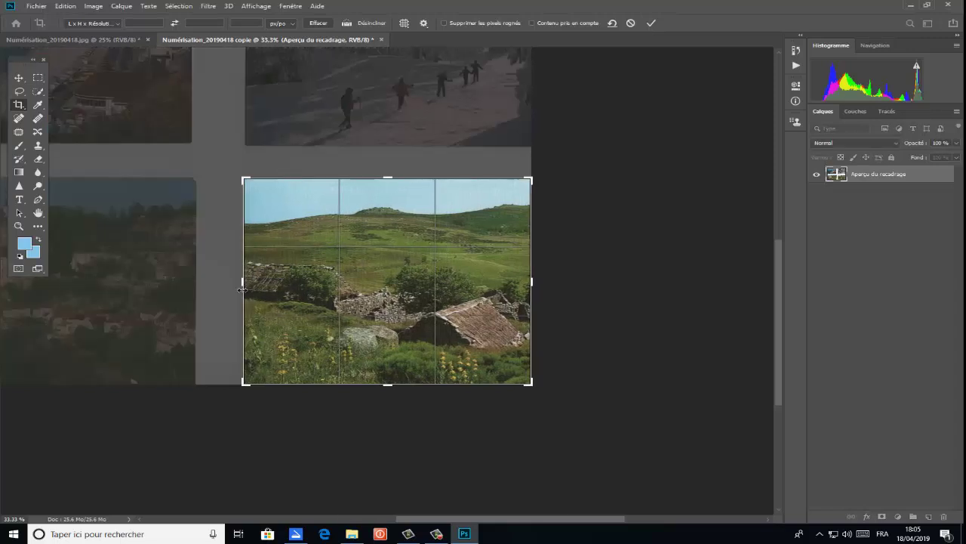
key(Return)
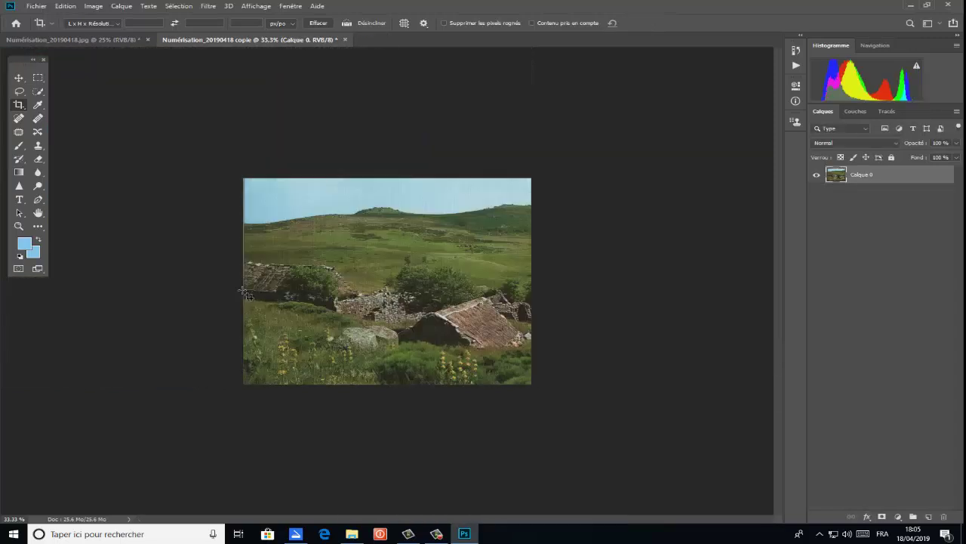
Step: Save the green hillside photo as JPEG 004 in the scan folder at quality 12, and close the copy without saving its changes
click(37, 9)
click(60, 121)
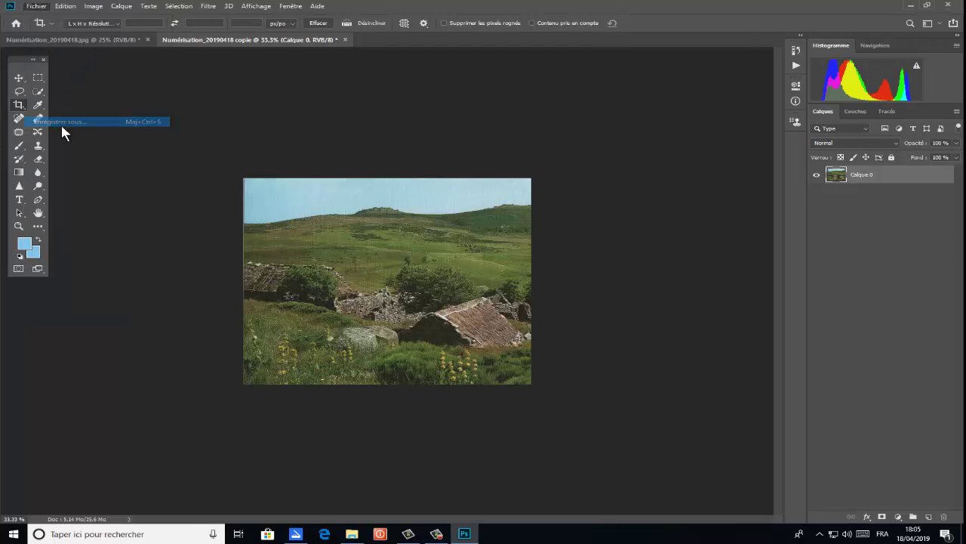
click(373, 331)
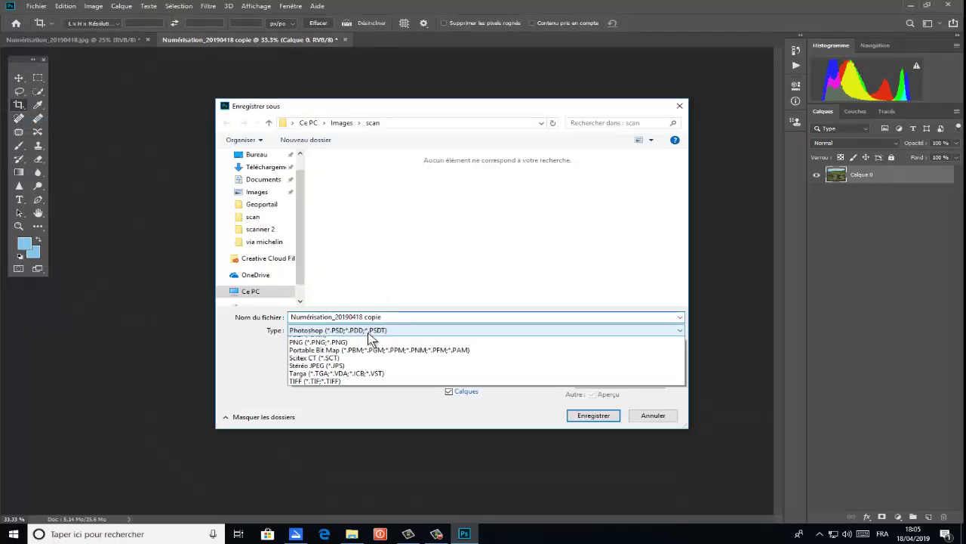
click(374, 418)
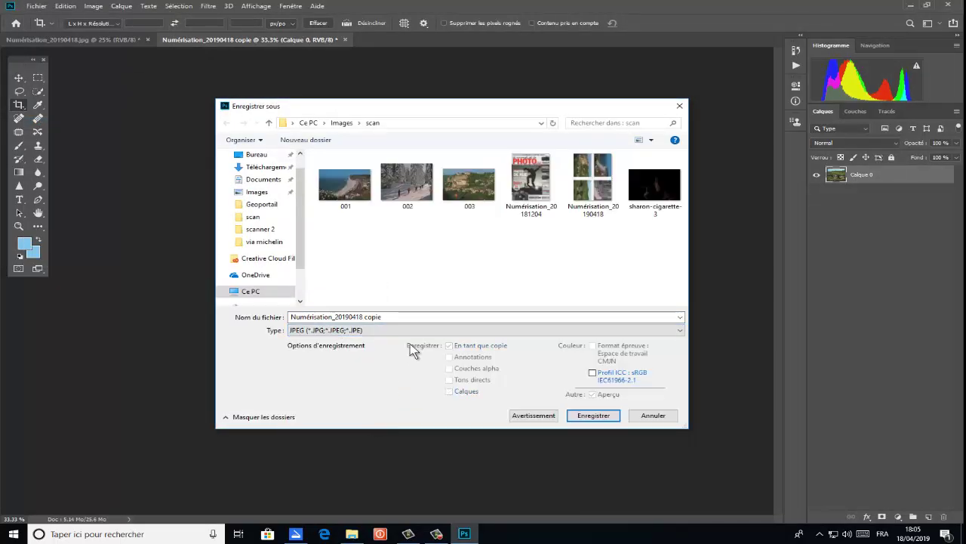
click(389, 318)
text(004)
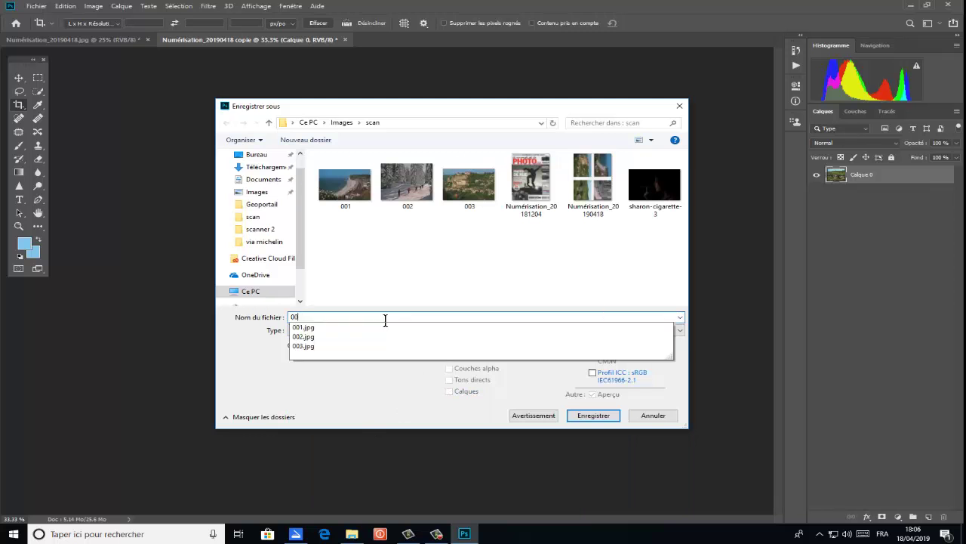
click(597, 414)
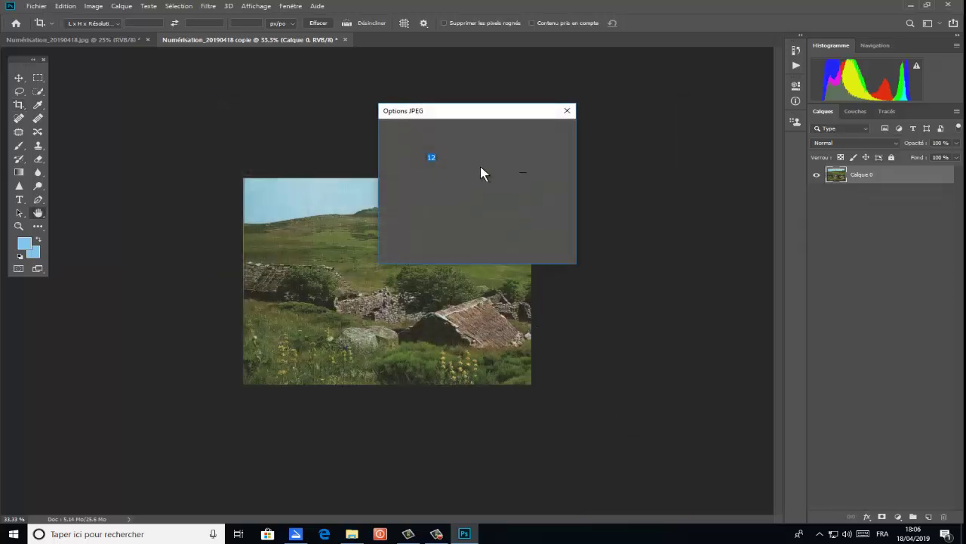
click(543, 133)
key(c)
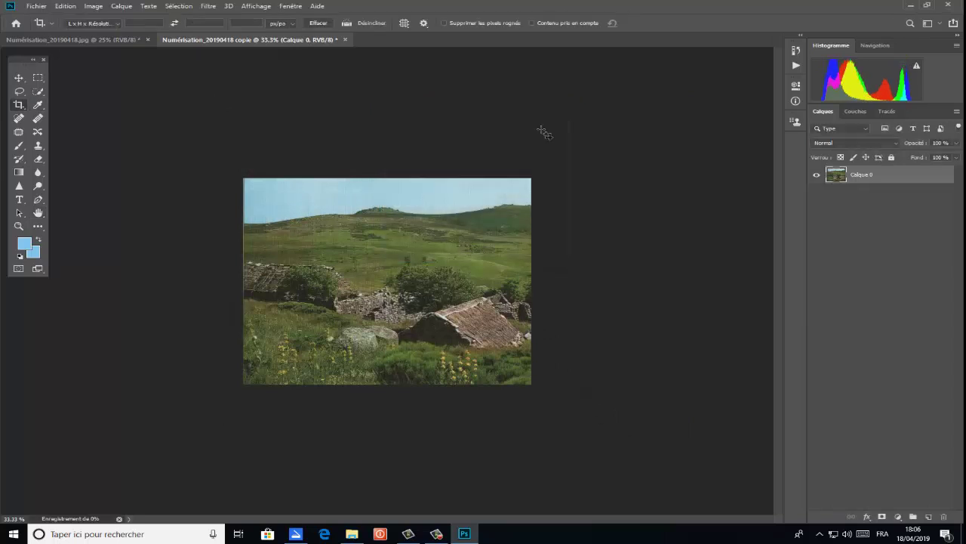
click(345, 39)
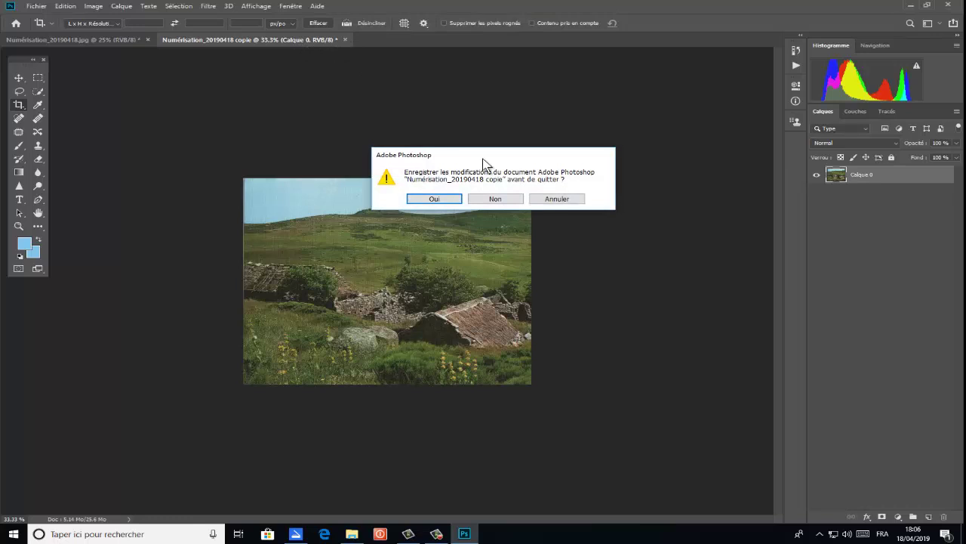
click(496, 200)
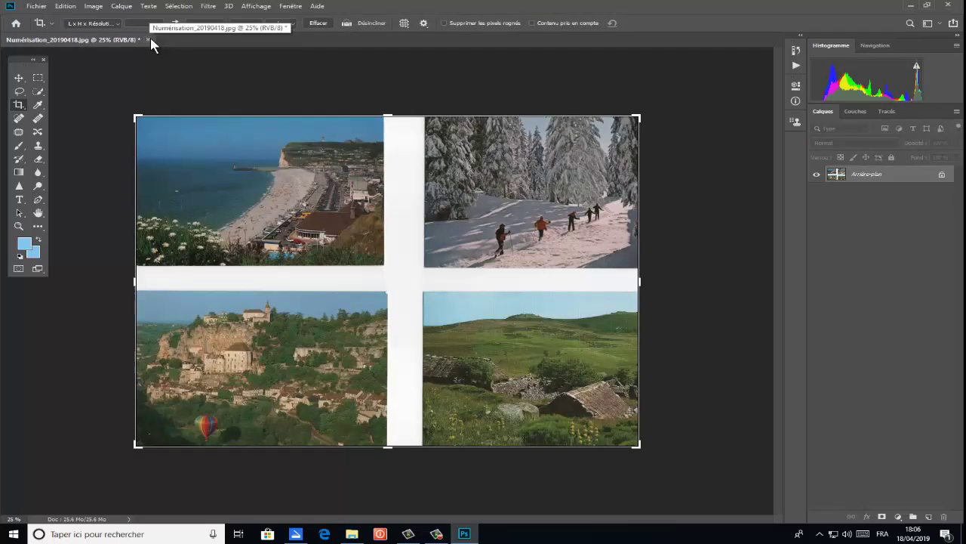